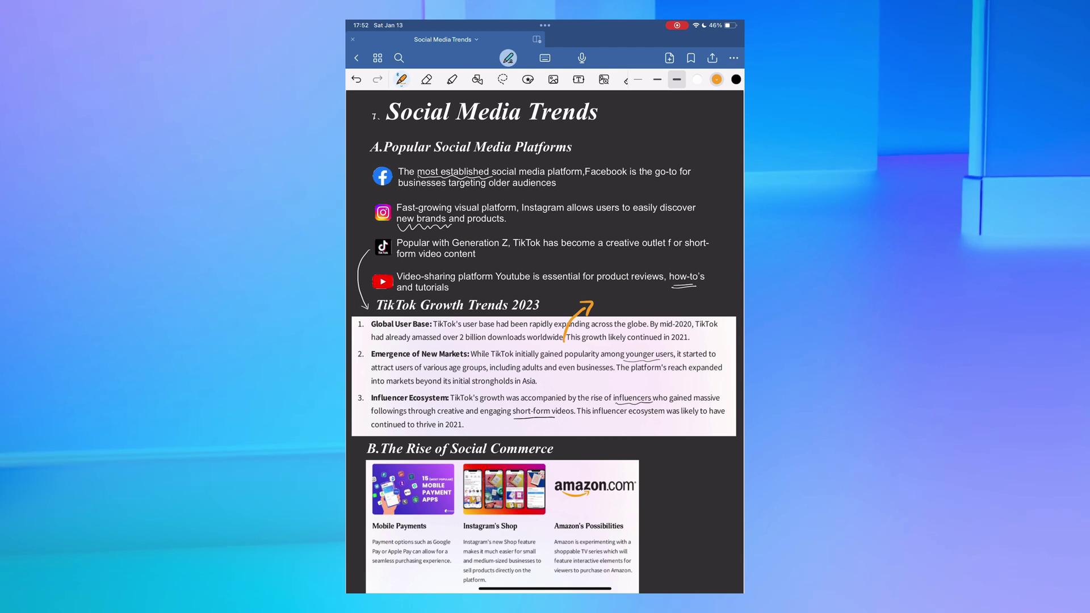
Handwrite 'Screenshots' beside the TikTok list, draw an arrow to the title, and write 'Search?'
left_click_drag(644, 307, 690, 309)
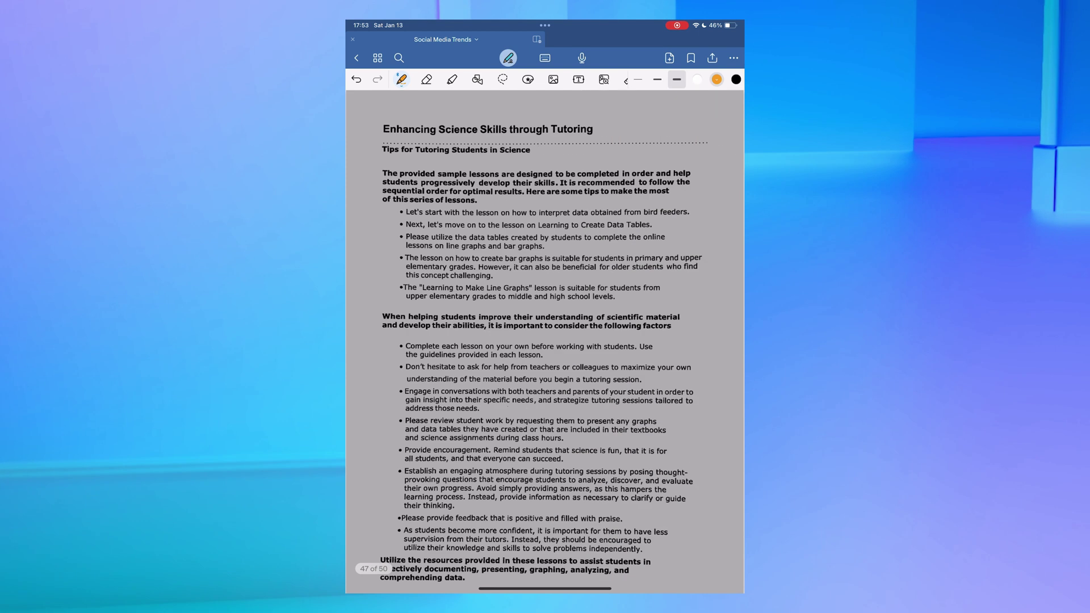
mouse_move(577, 166)
left_mouse_down()
mouse_move(630, 118)
mouse_move(716, 100)
left_mouse_up()
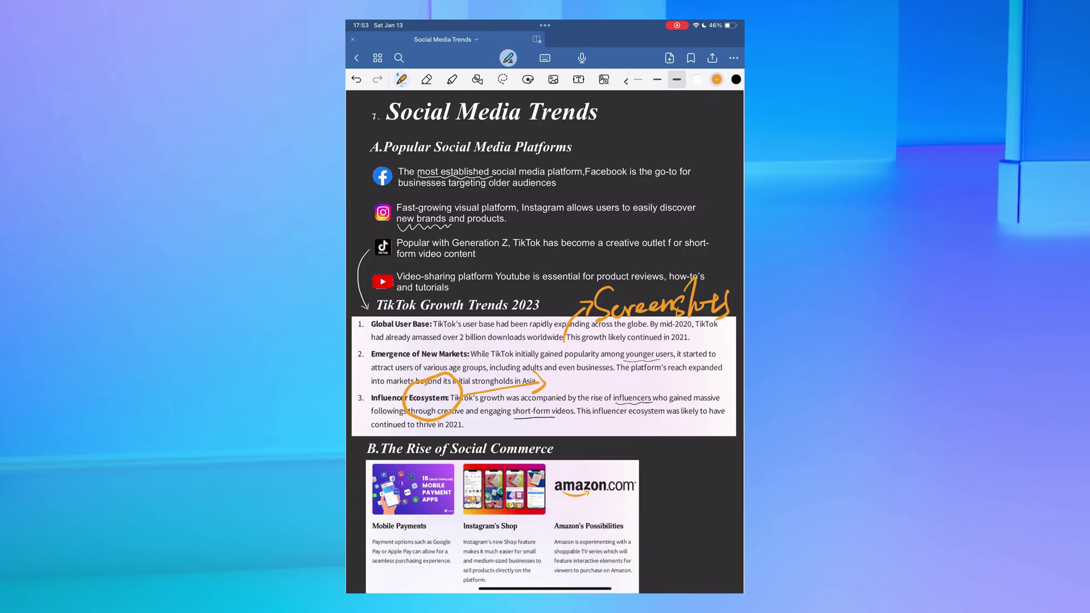
left_click_drag(559, 392, 656, 382)
left_click(657, 388)
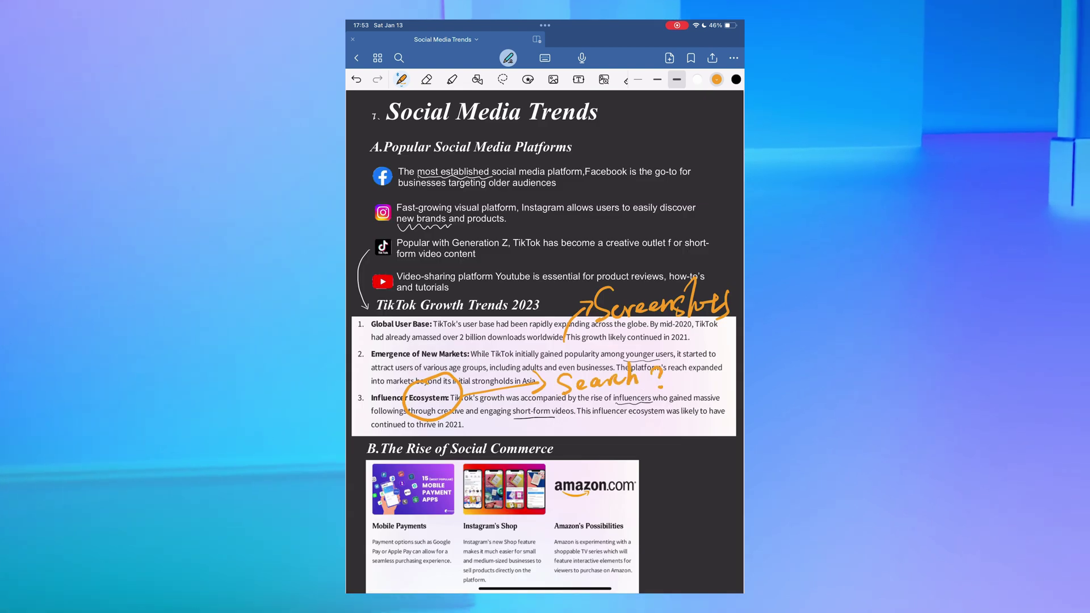
Search the notebook for 'ecosystem', then close the search
left_click(508, 58)
left_click(399, 57)
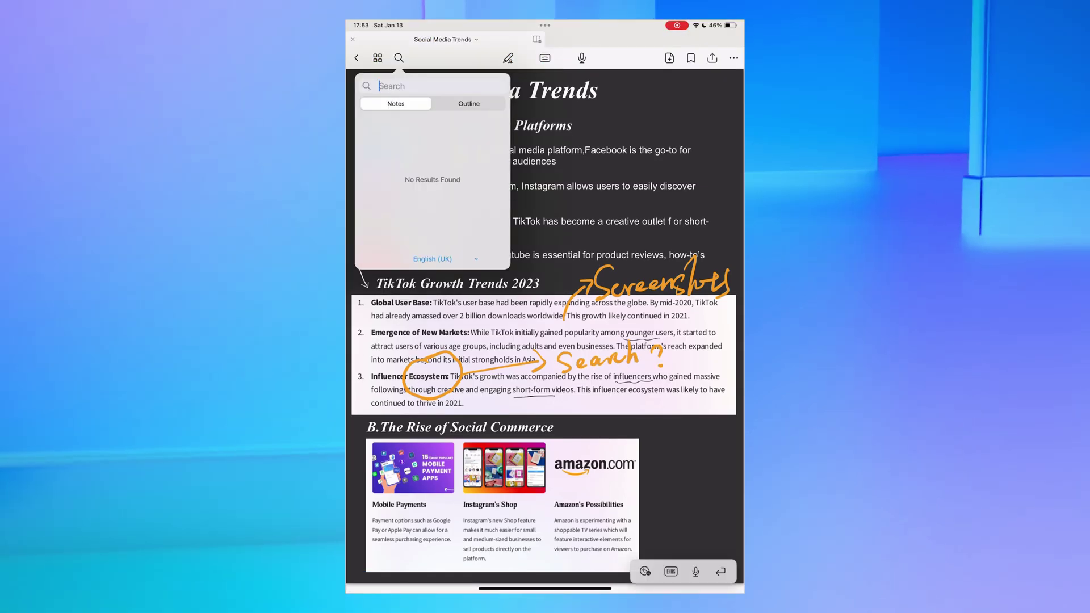
type("ecosystem")
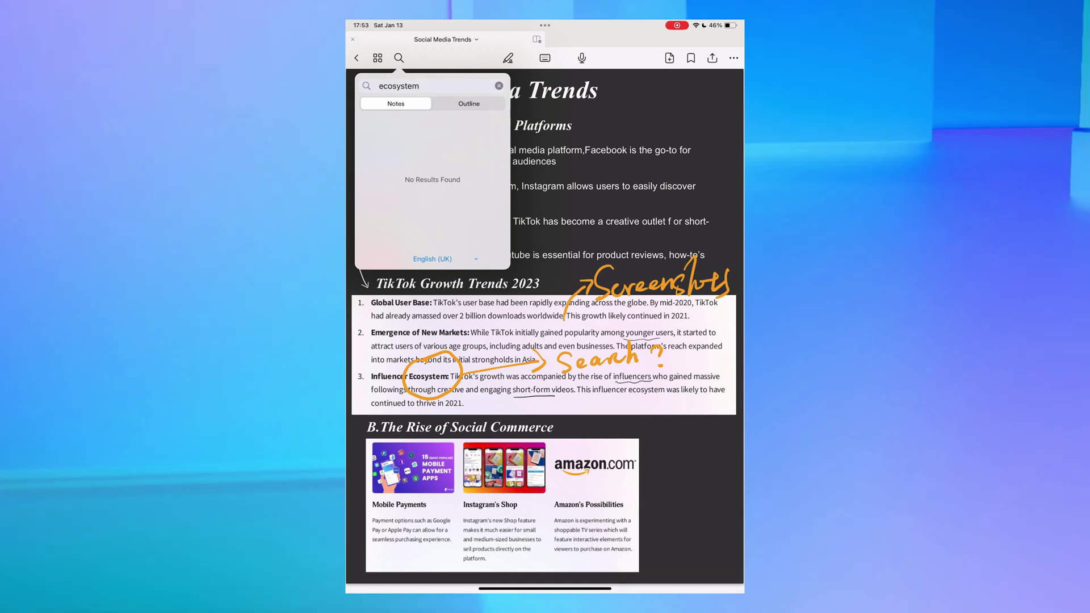
left_click(509, 58)
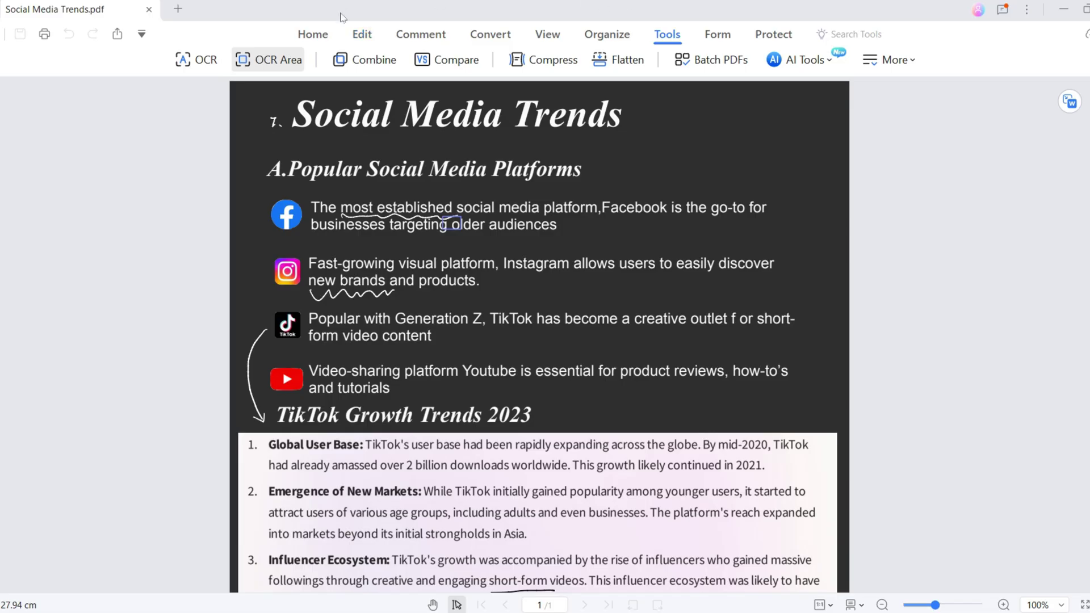
Run English area OCR over the TikTok list on the Social Media Trends page
scroll(458, 344, "down", 2)
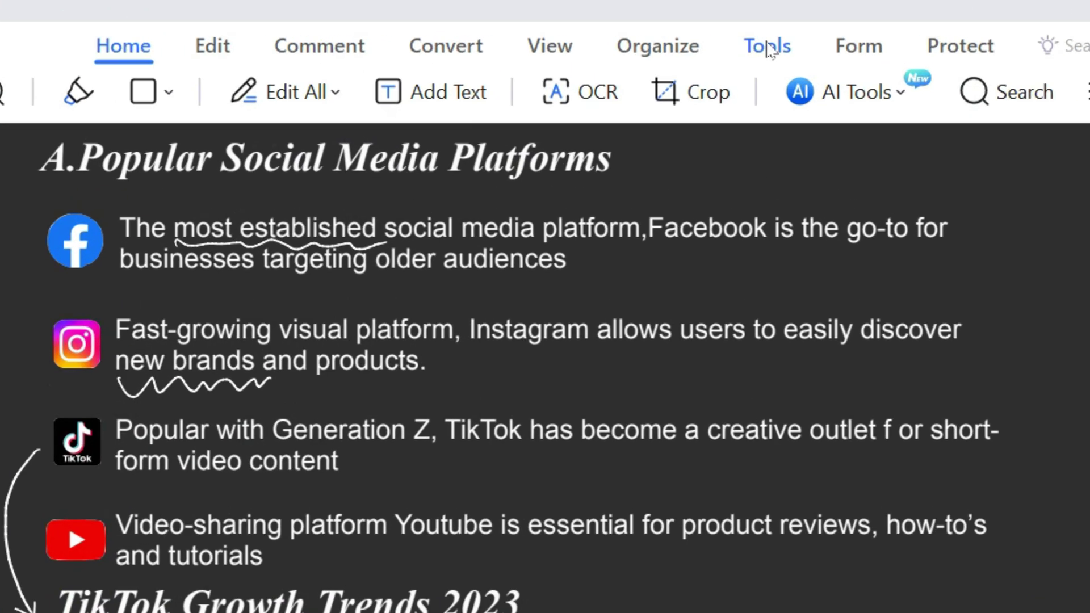
left_click(667, 34)
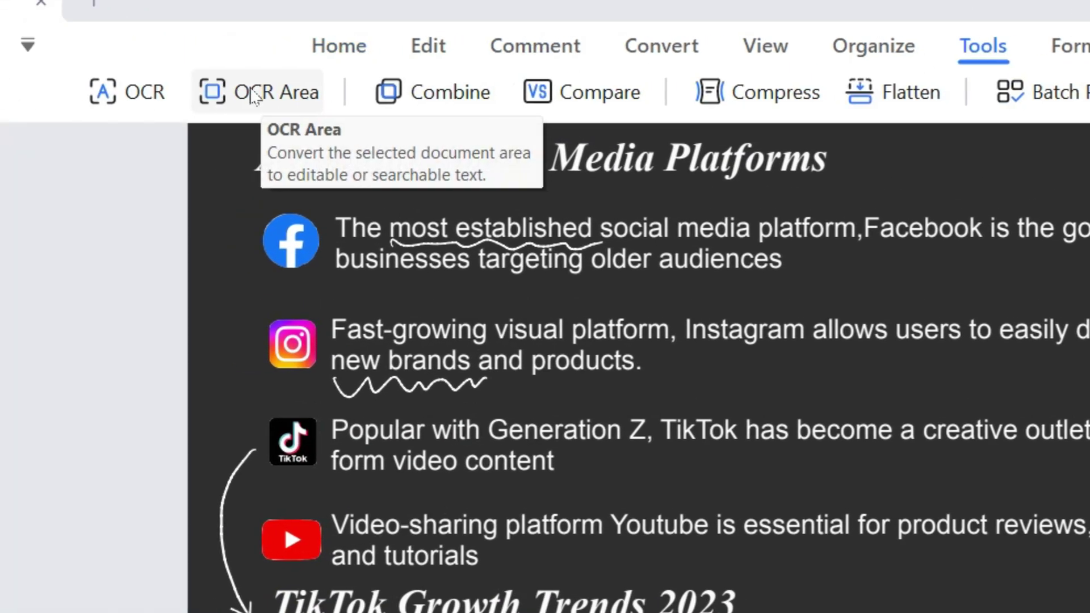
left_click(254, 97)
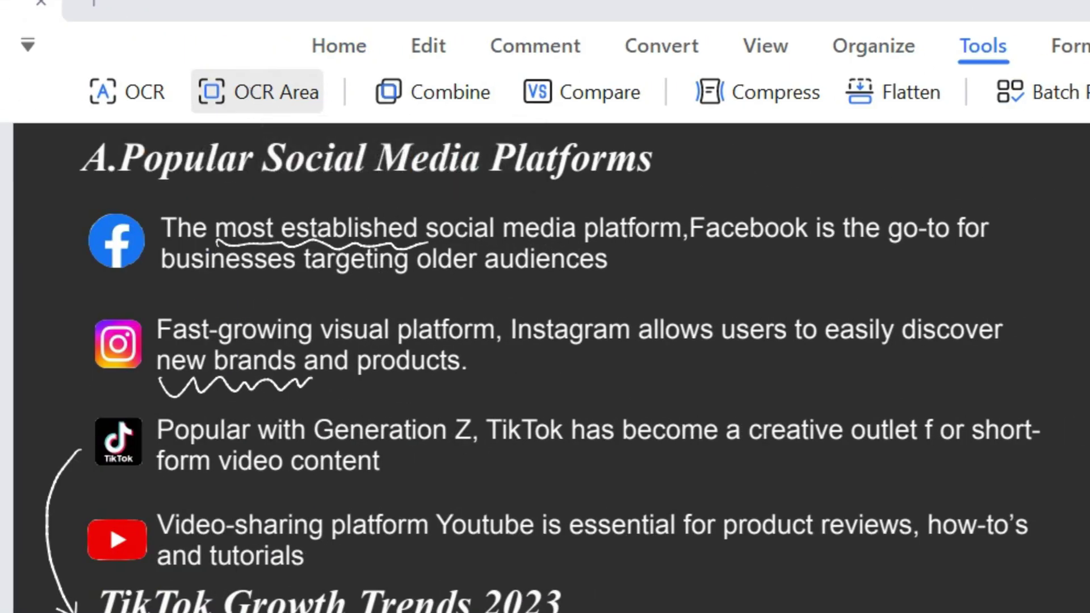
left_click_drag(143, 360, 743, 539)
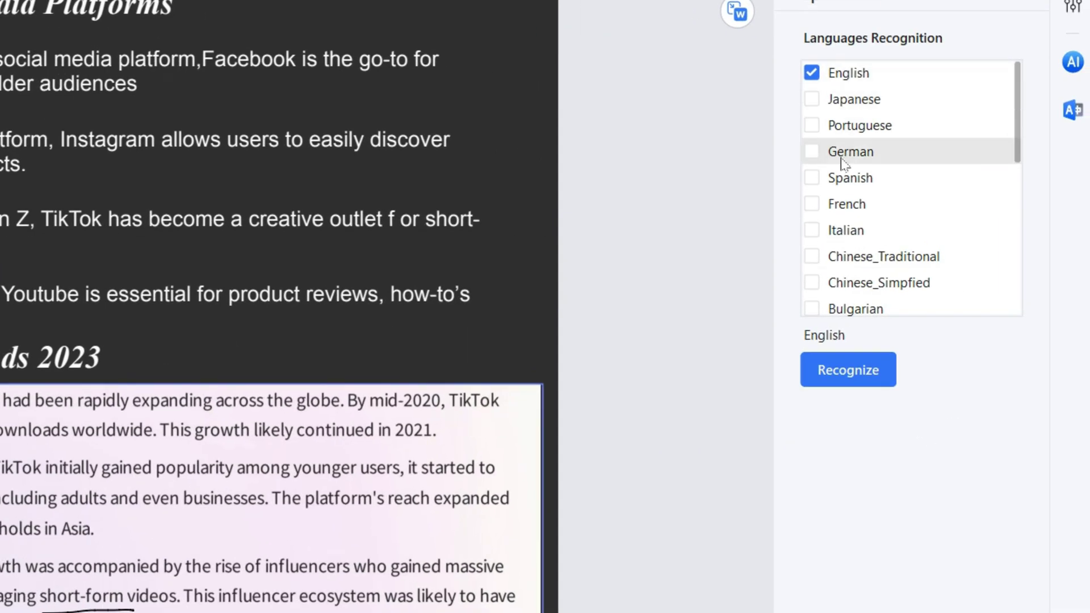
left_click(945, 358)
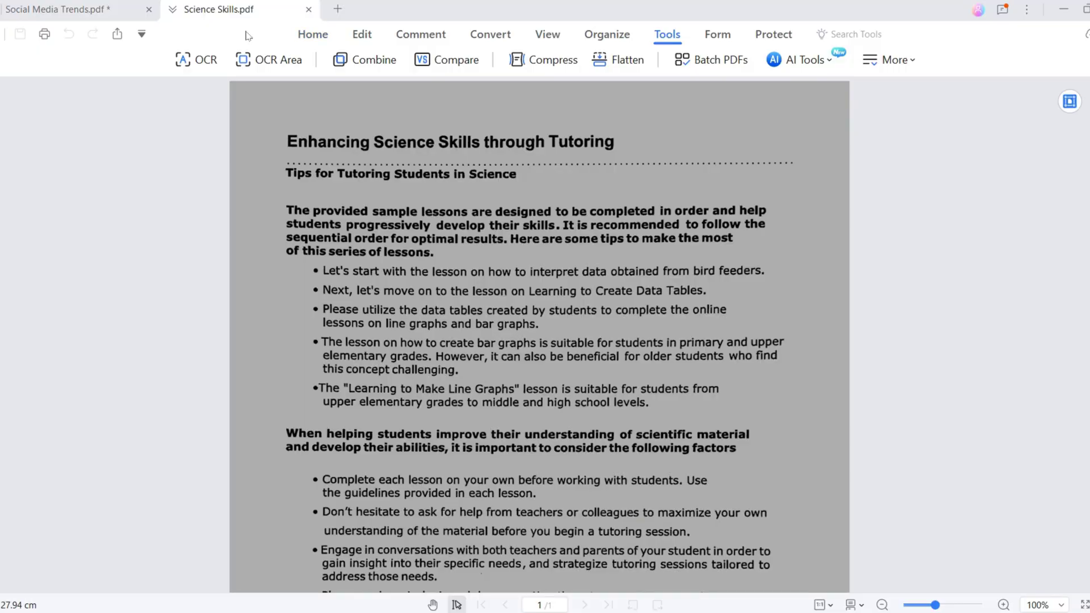
OCR all pages of Science Skills to editable English text
left_click(208, 61)
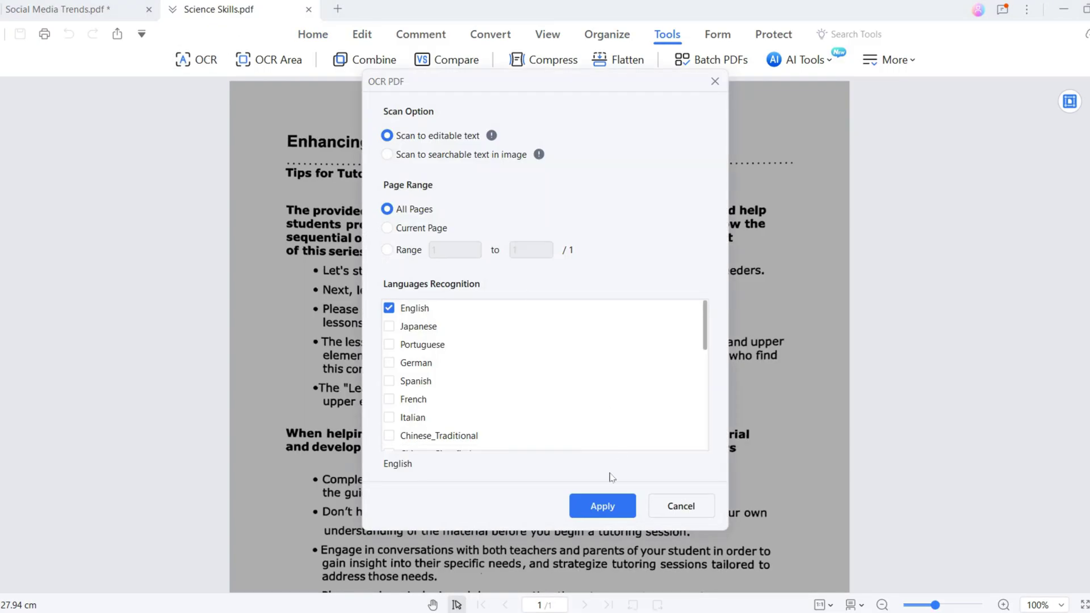
left_click(603, 507)
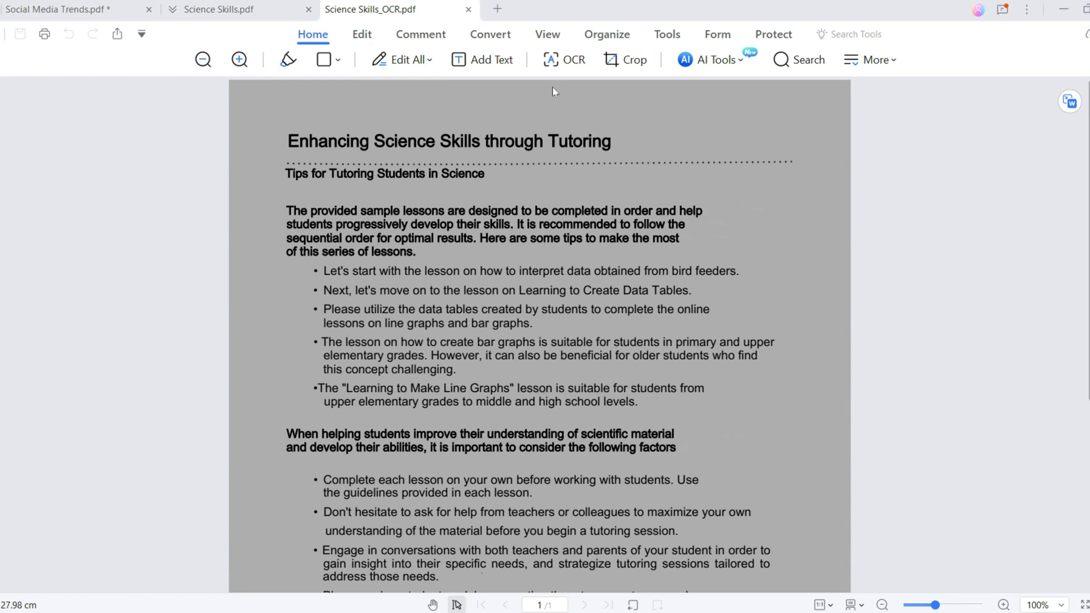
Resize the page to a custom 27.7 × 27.94 cm size
left_click(603, 38)
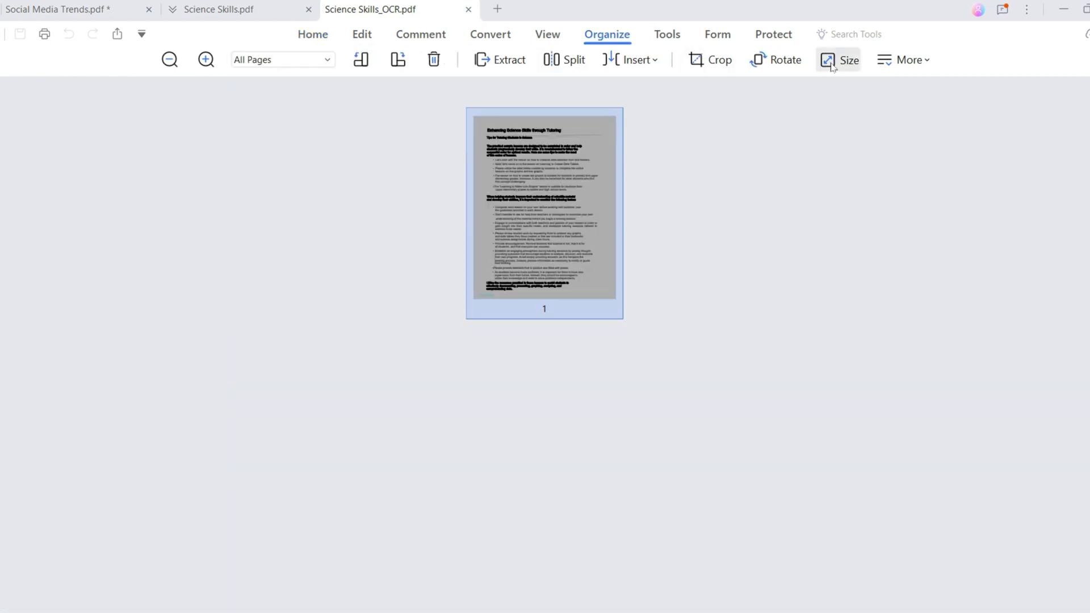
left_click(833, 63)
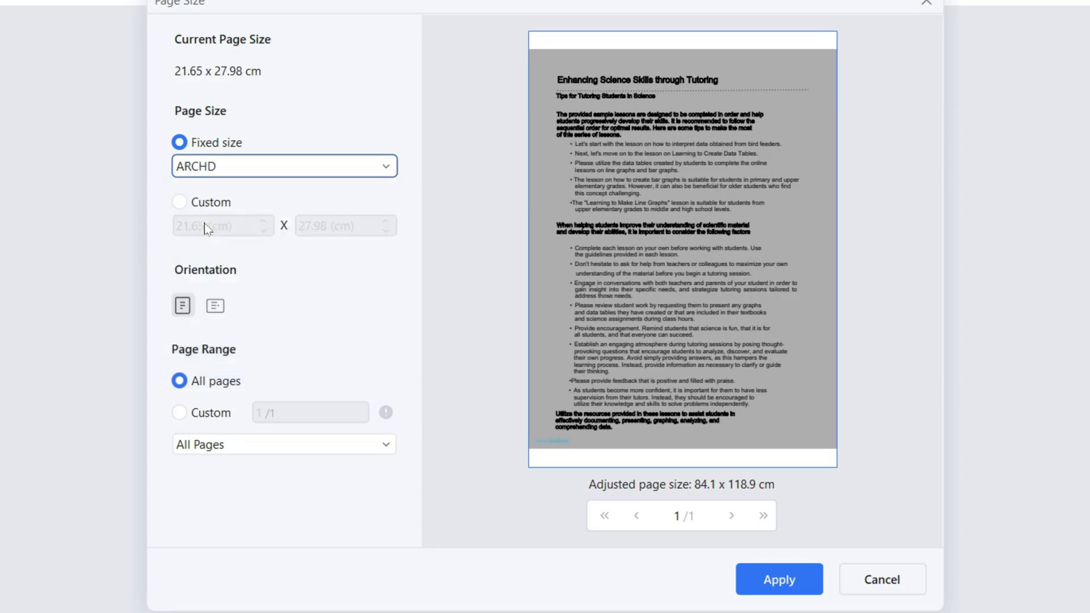
left_click(345, 199)
scroll(305, 252, "up", 3)
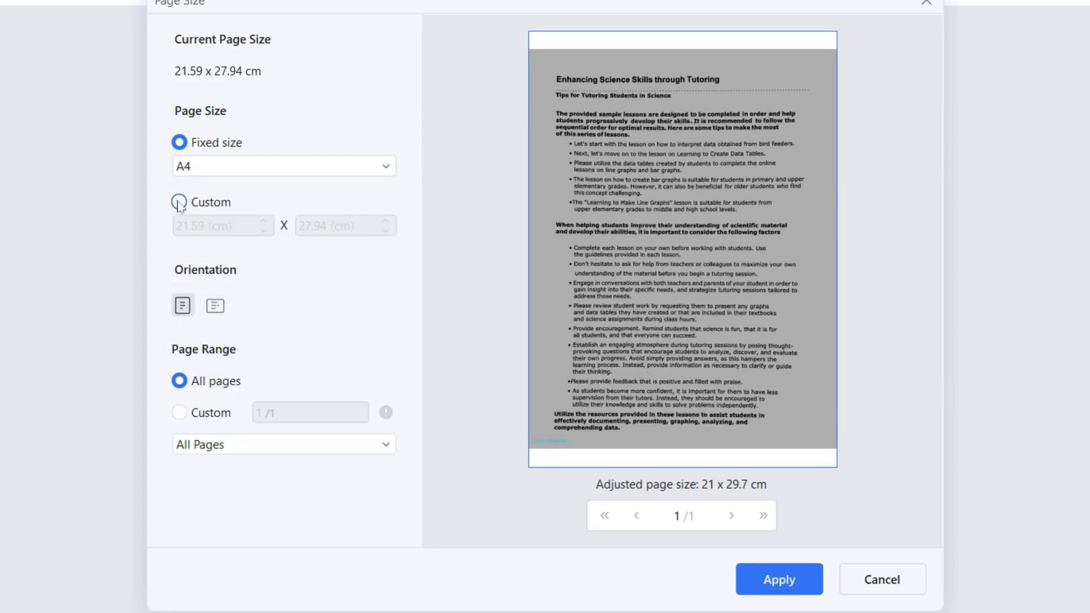
left_click(180, 202)
type("27.7 (cm")
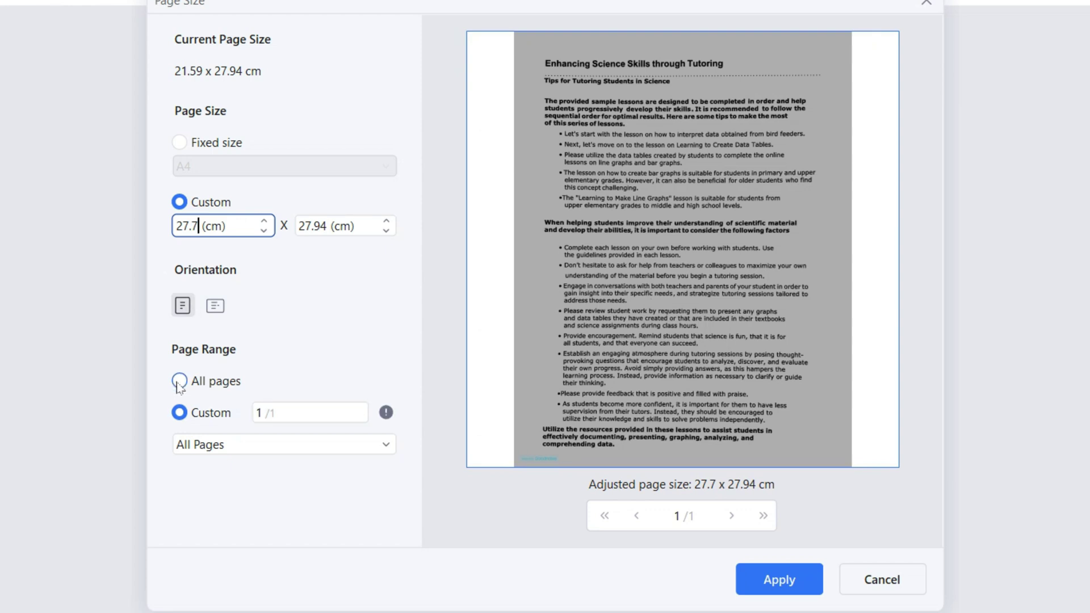
left_click(794, 579)
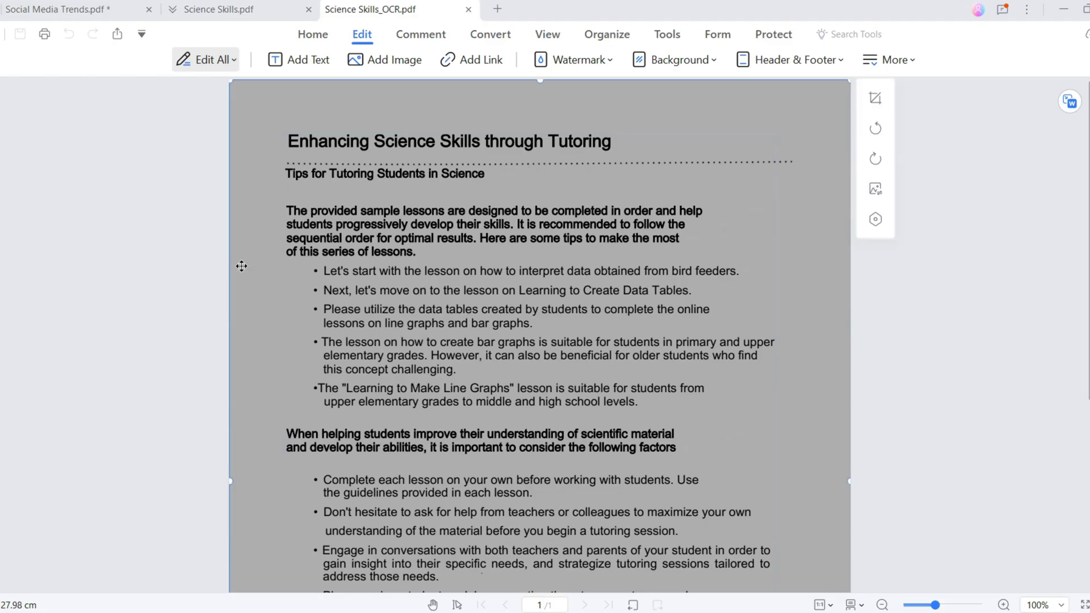
Delete the grey scanned background image and shift the text block up and left
right_click(247, 265)
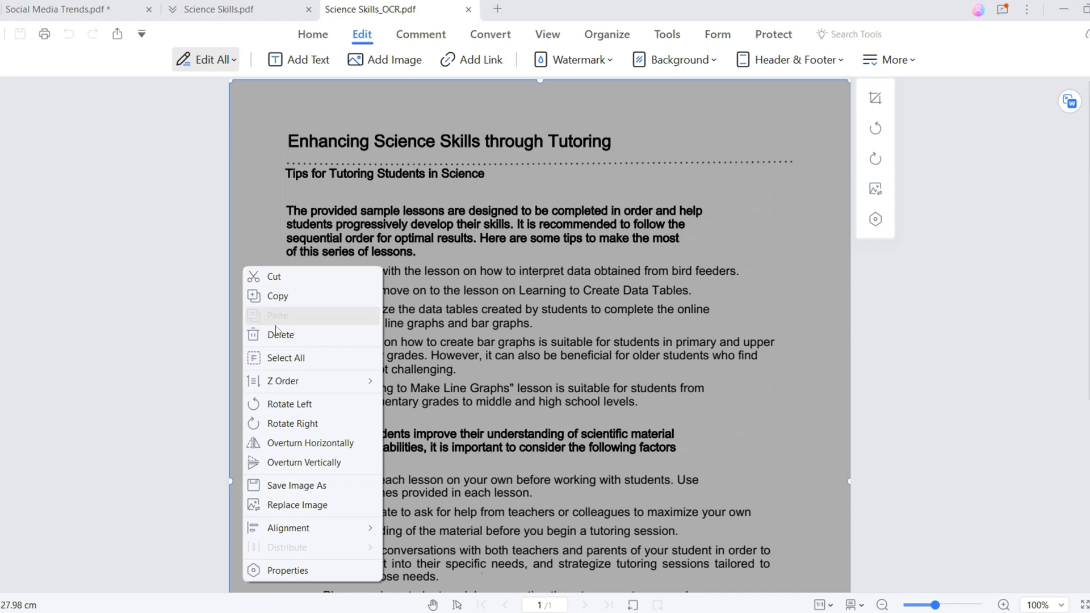
left_click(278, 334)
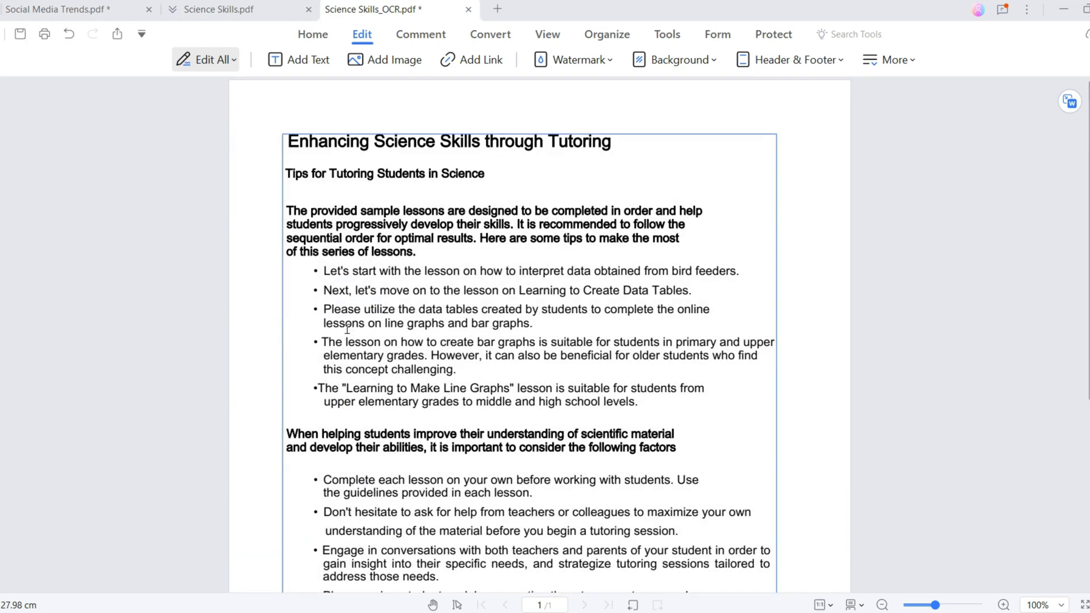
scroll(347, 329, "down", 3)
scroll(417, 223, "up", 3)
left_click(417, 223)
left_click_drag(418, 131, 365, 114)
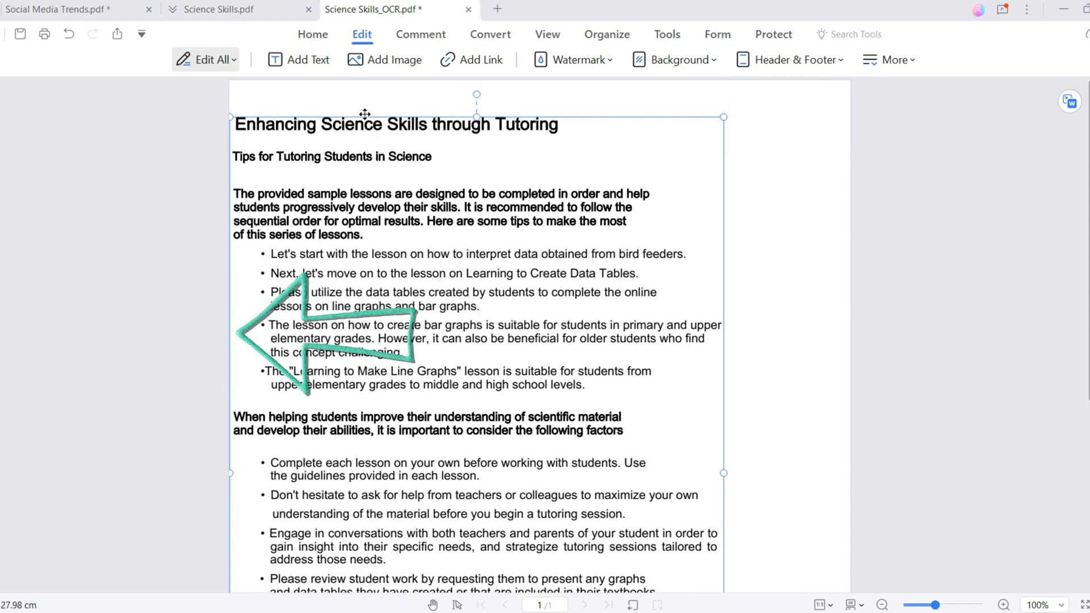
left_click(313, 34)
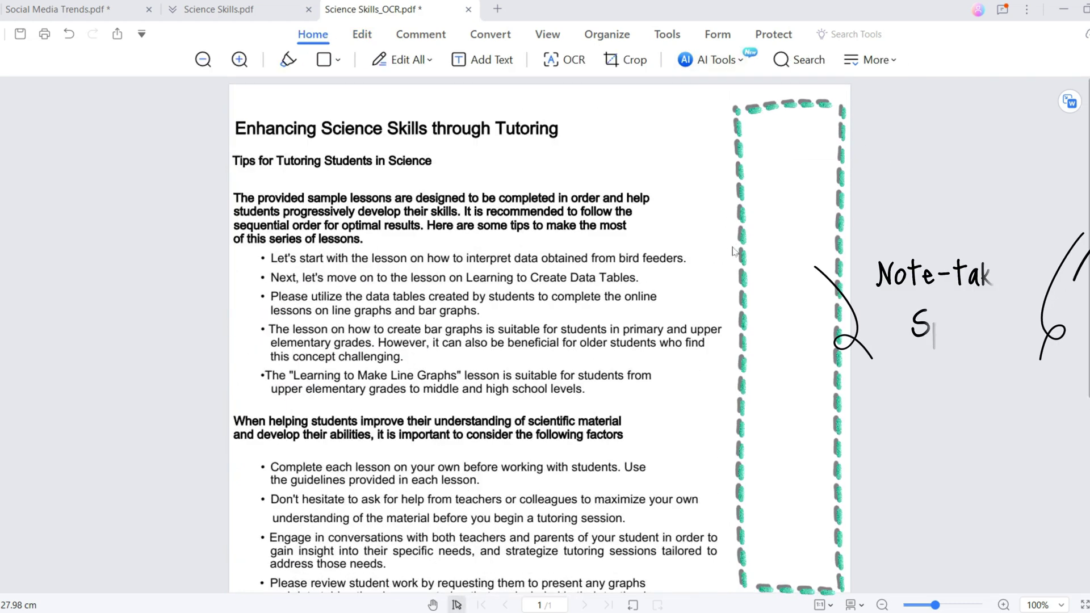
scroll(743, 267, "down", 3)
scroll(743, 267, "down", 2)
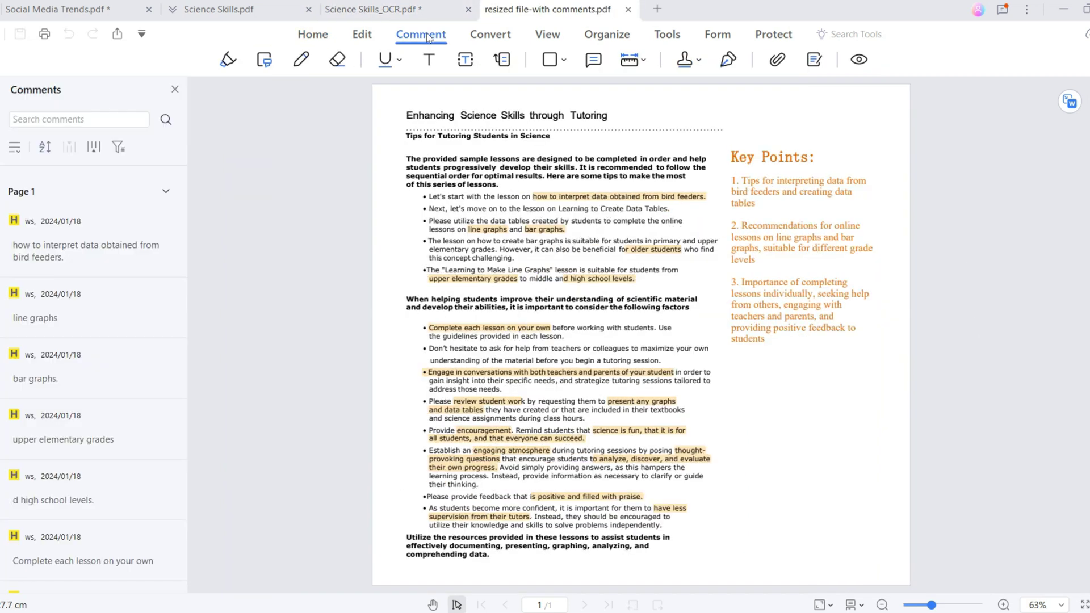
Highlight 'assist students' and 'graphing, analyzing, and comprehending data', and end Key Point 2 with 'variety.'
left_click(229, 59)
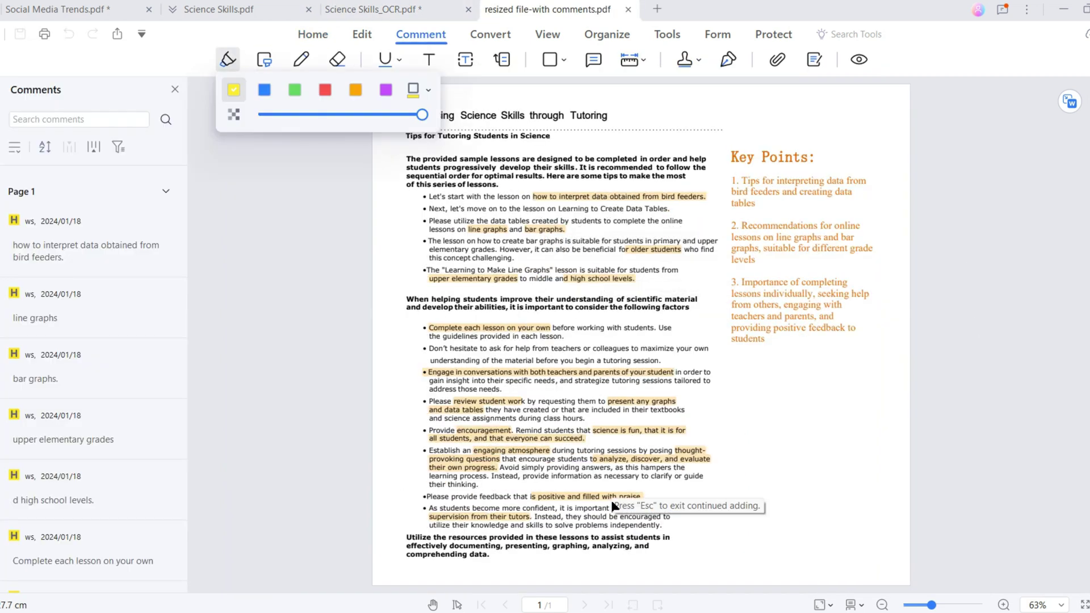
left_click_drag(602, 539, 662, 537)
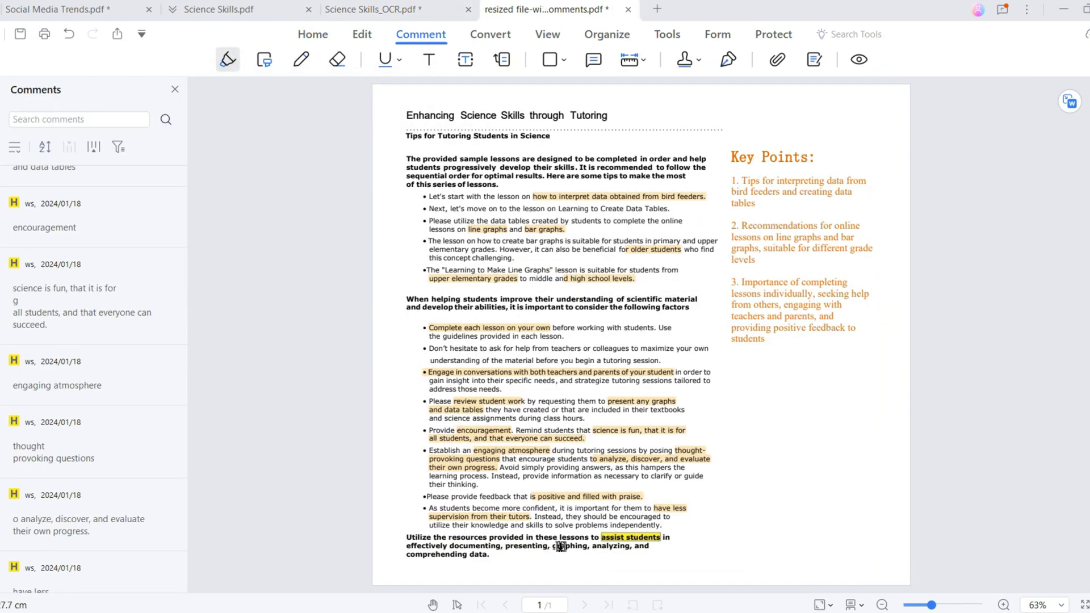
left_click_drag(579, 551, 556, 573)
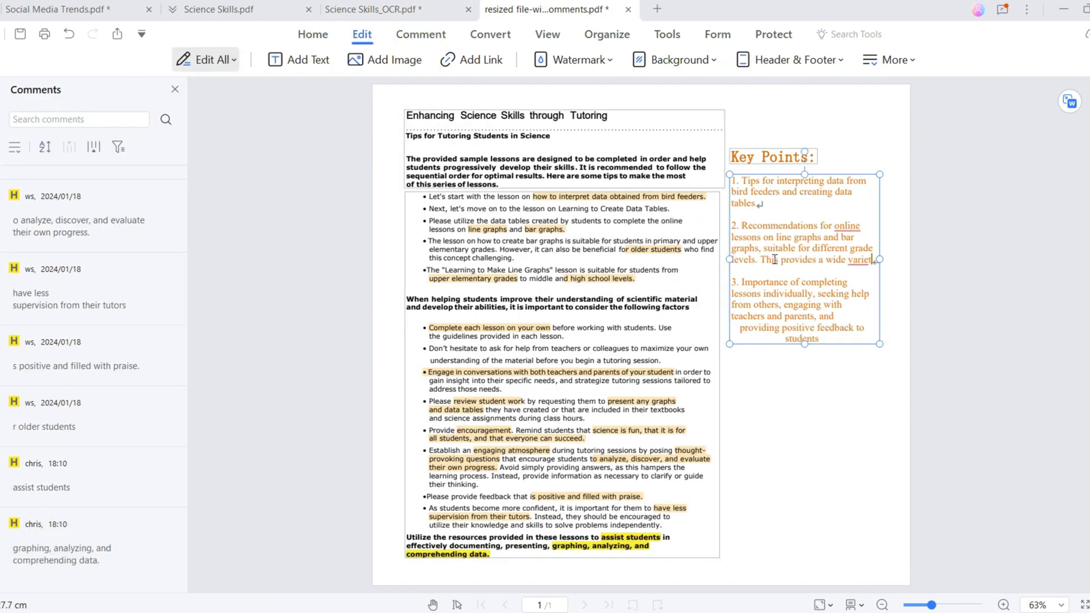
type("variety.")
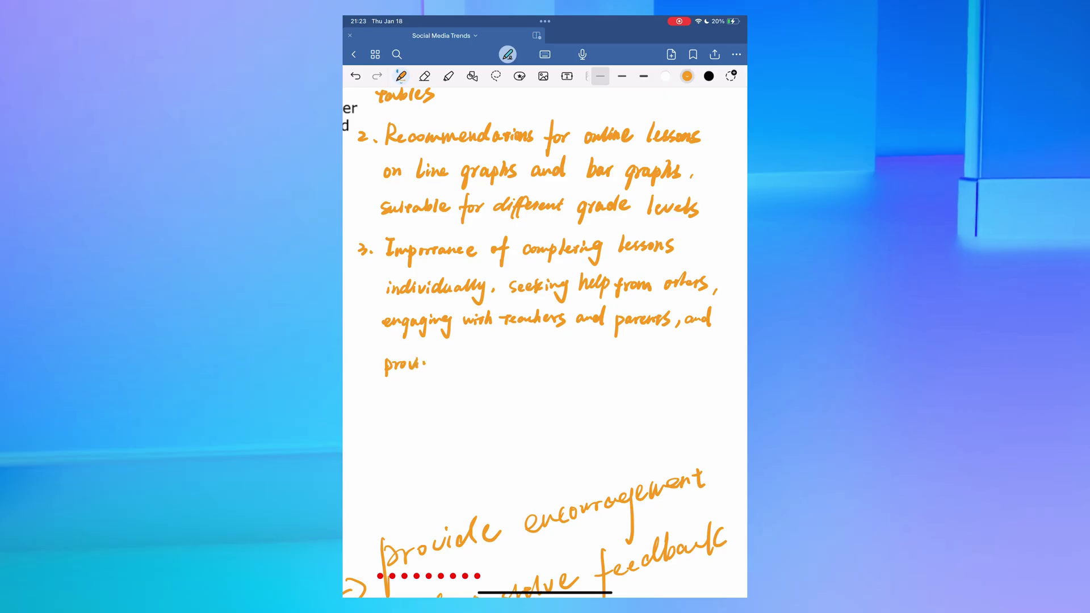
Handwrite 'providing positive feedback' to finish the third key point
mouse_move(438, 363)
left_mouse_down()
mouse_move(475, 374)
mouse_move(498, 356)
mouse_move(555, 358)
left_mouse_up()
left_click(579, 360)
mouse_move(557, 360)
left_mouse_down()
mouse_move(671, 363)
mouse_move(704, 351)
mouse_move(735, 352)
mouse_move(733, 362)
left_mouse_up()
scroll(545, 341, "down", 5)
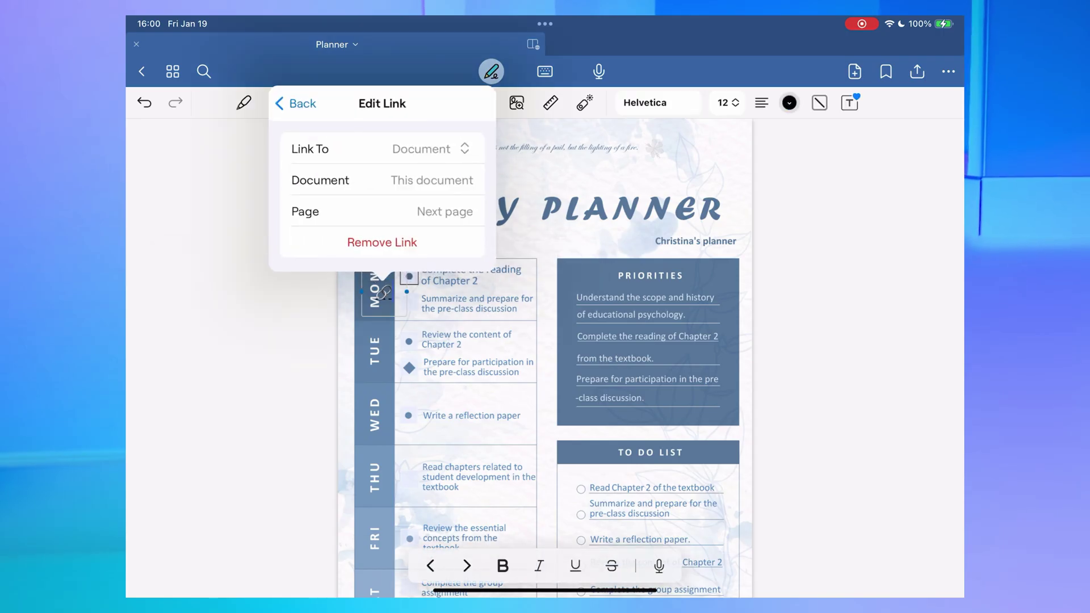
Set the MON link to jump to the next page with content 'M'
left_click(446, 211)
scroll(545, 327, "down", 15)
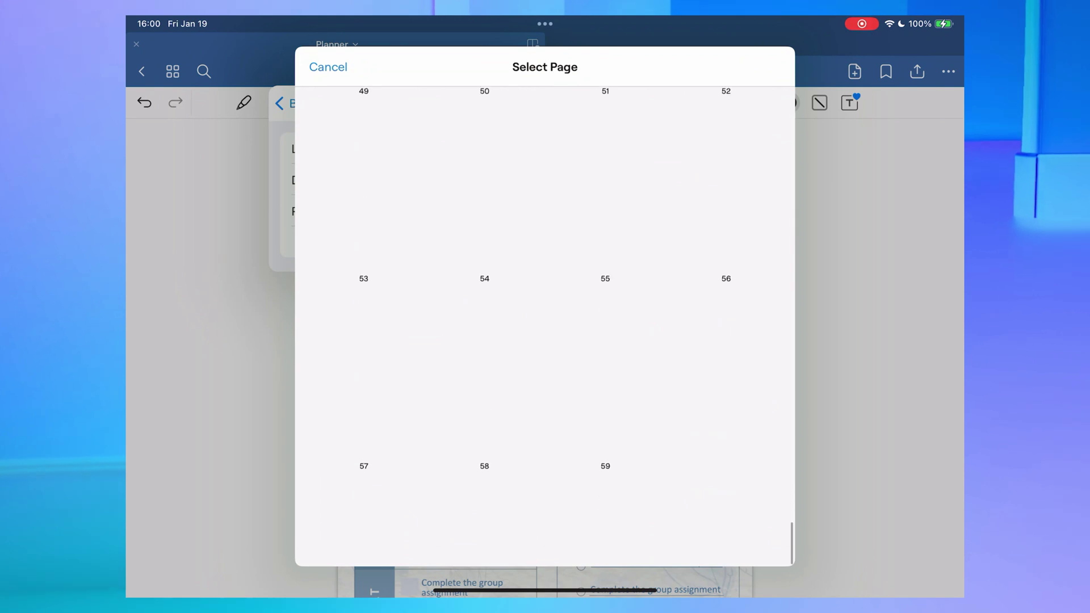
left_click(328, 67)
left_click(385, 292)
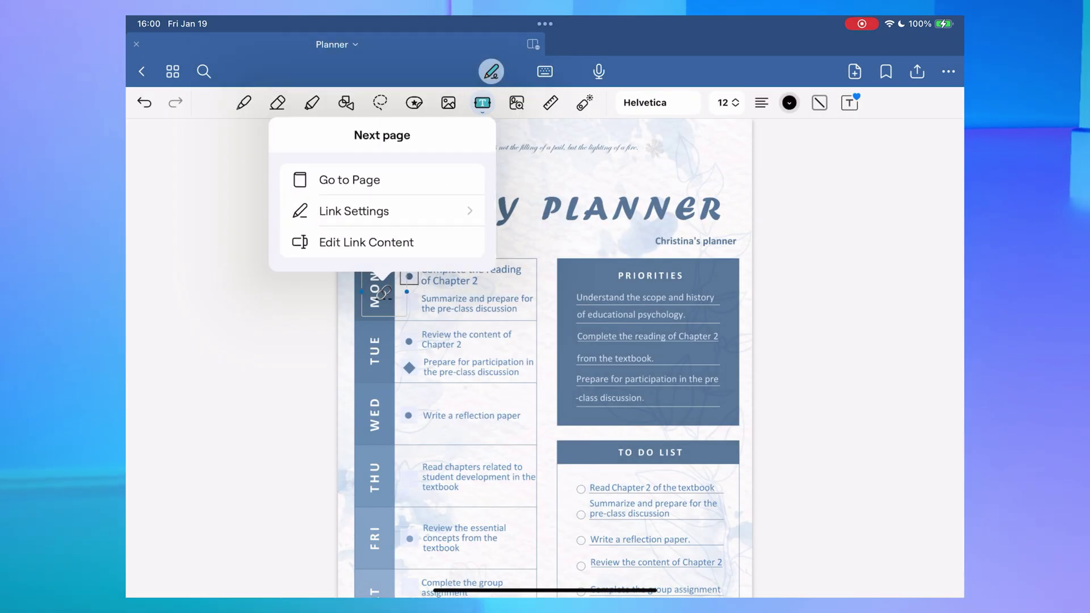
left_click(366, 241)
left_click(295, 242)
type("M")
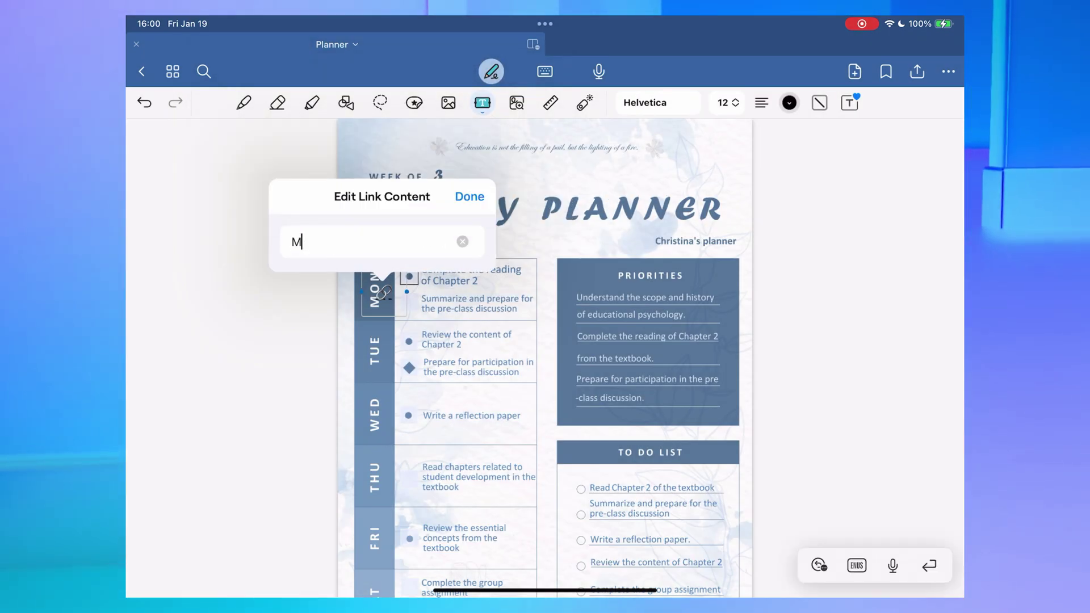
left_click(470, 196)
Make the M link text blue at size 1 and nudge it down beside MON
left_click(789, 103)
left_click(718, 257)
left_click(728, 103)
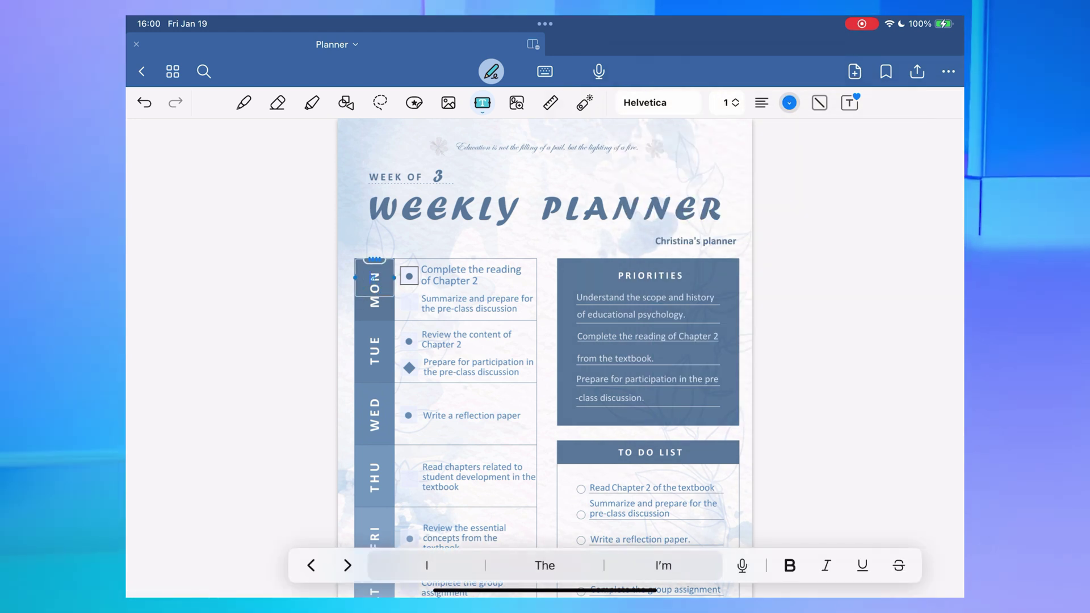
left_click_drag(374, 279, 375, 292)
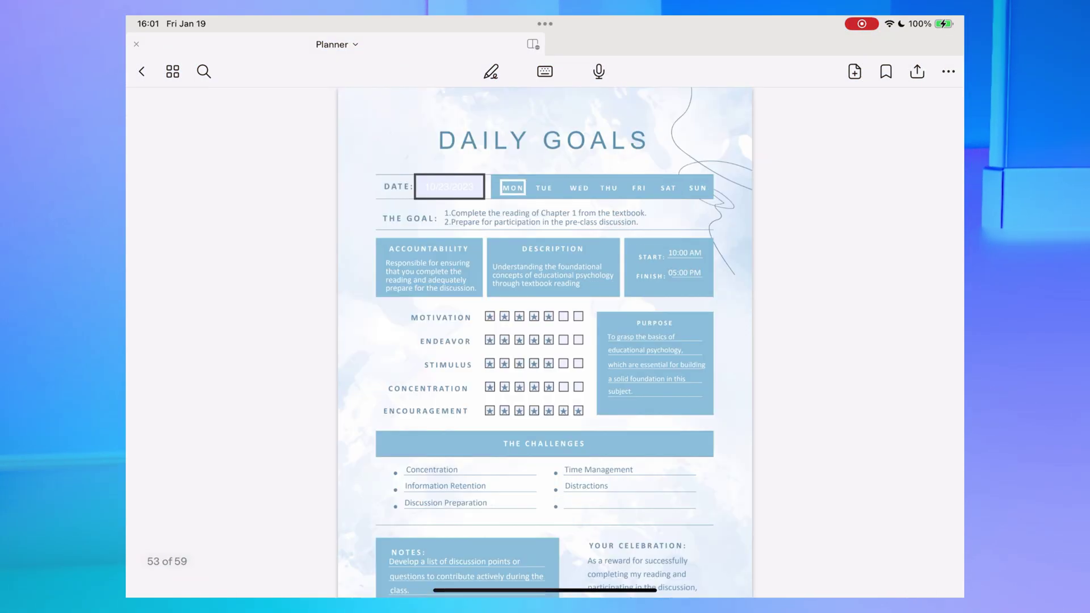
Add a link near the date box that targets the previous page
left_click(491, 71)
left_click(469, 197)
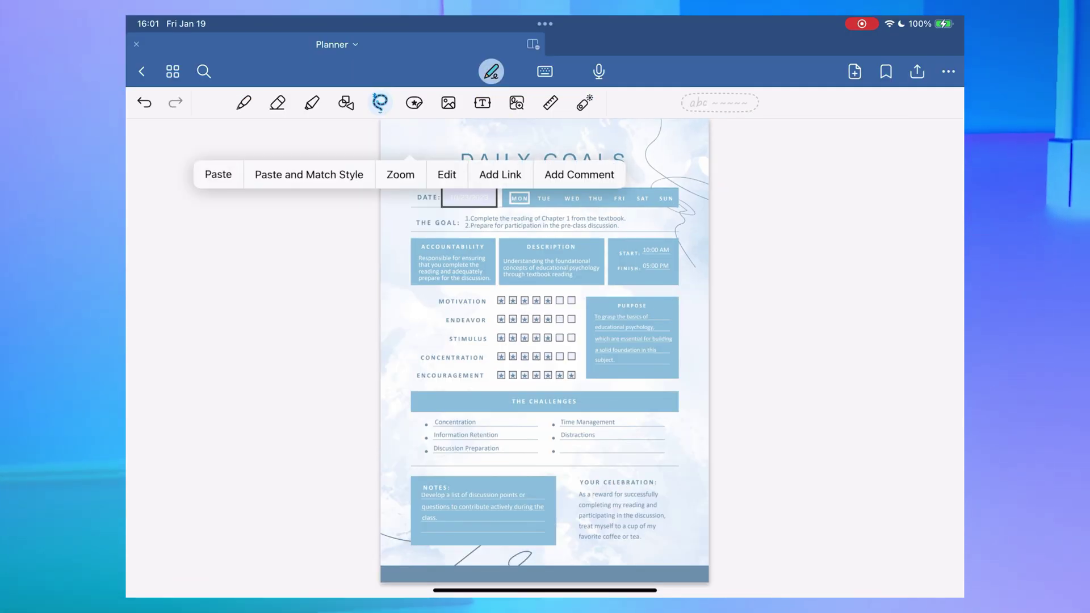
left_click(501, 176)
left_click(452, 284)
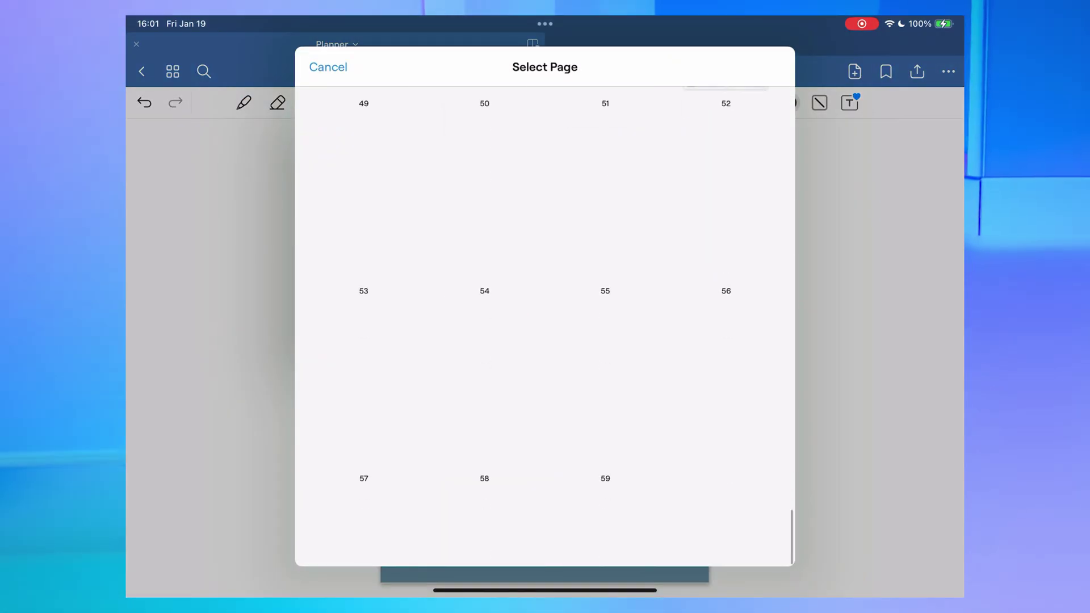
left_click(329, 67)
left_click(324, 176)
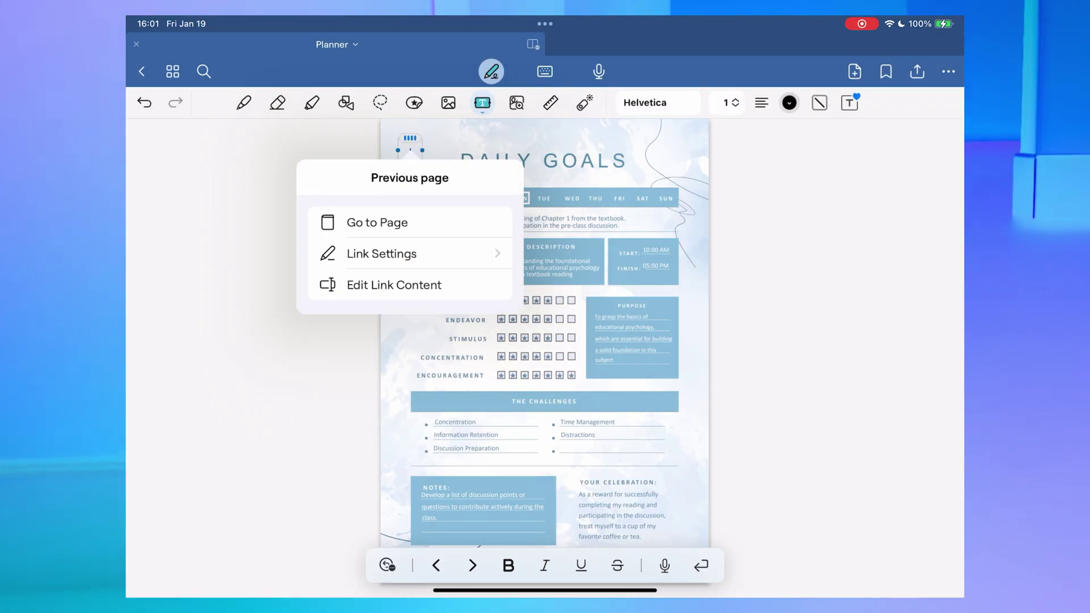
left_click(378, 285)
left_click(332, 223)
left_click(498, 177)
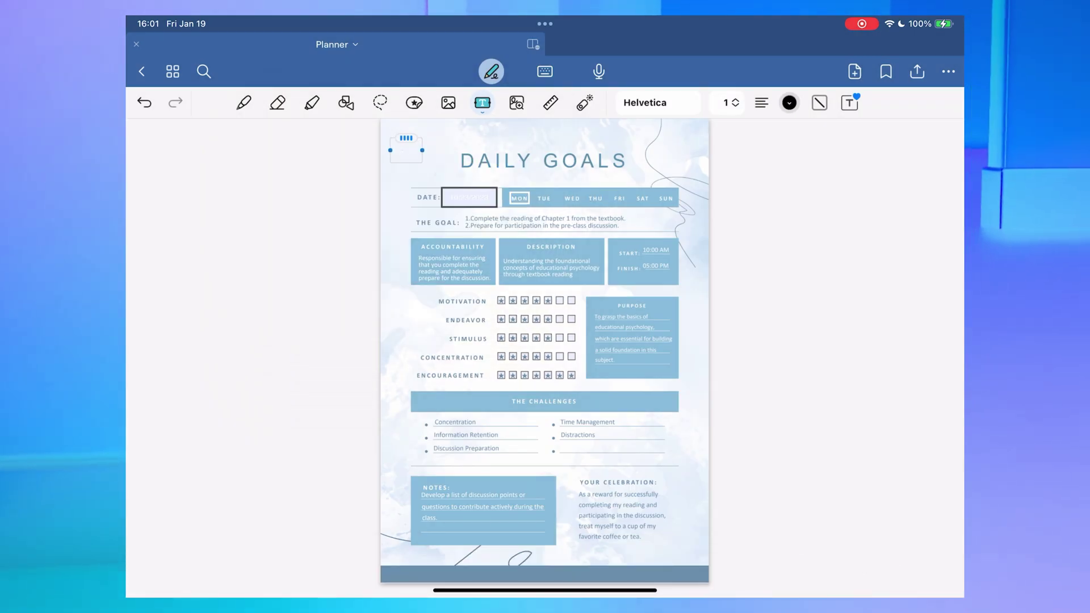
Enter a 🦋 emoji as the new link's content
left_click(406, 151)
type("🦋")
left_click(410, 150)
left_click(411, 150)
left_click(397, 302)
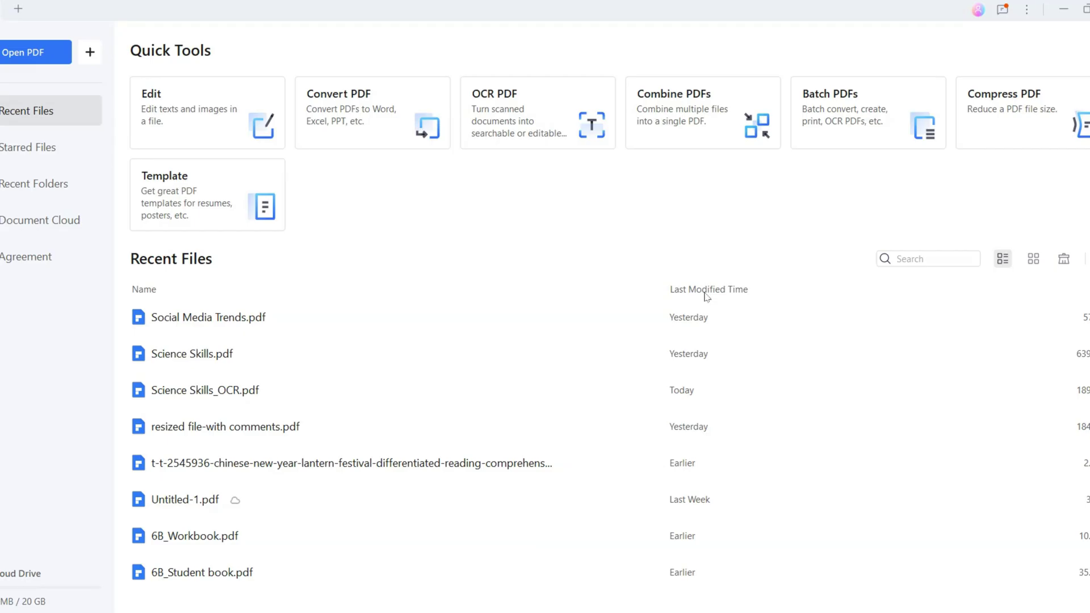
Merge the seven Mon–Sun Daily Goals PDFs as Daily Combine.pdf and preview the pages
left_click(701, 115)
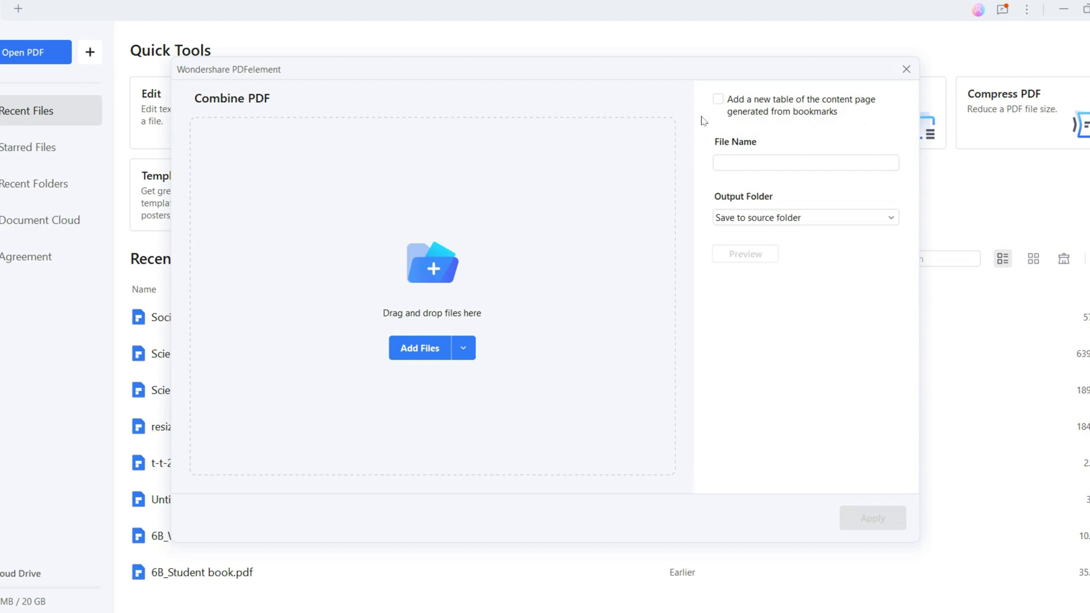
left_click(429, 351)
left_click_drag(332, 195, 714, 353)
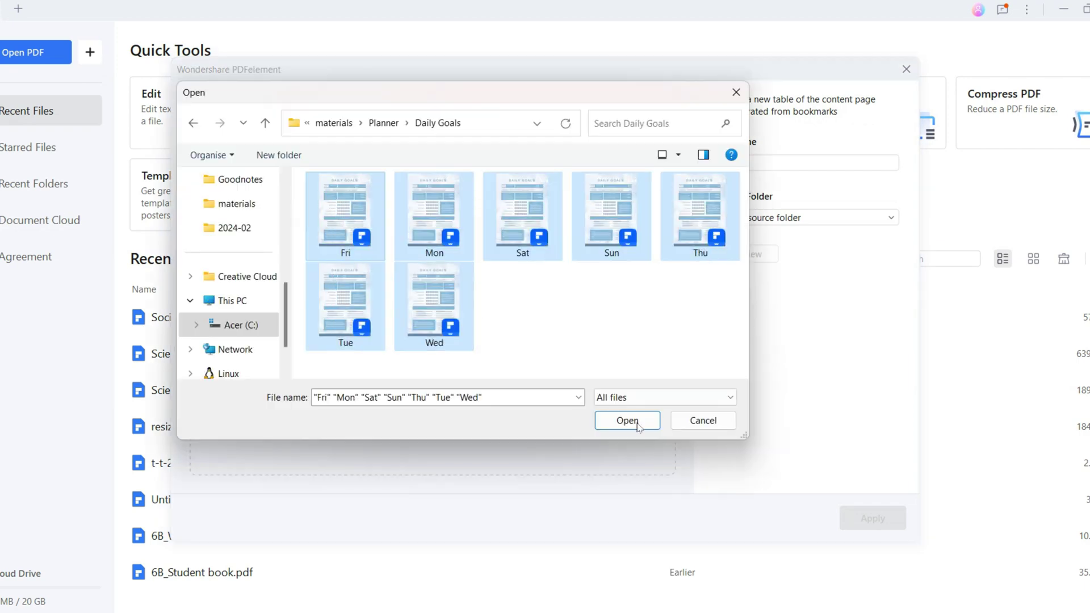
left_click(627, 421)
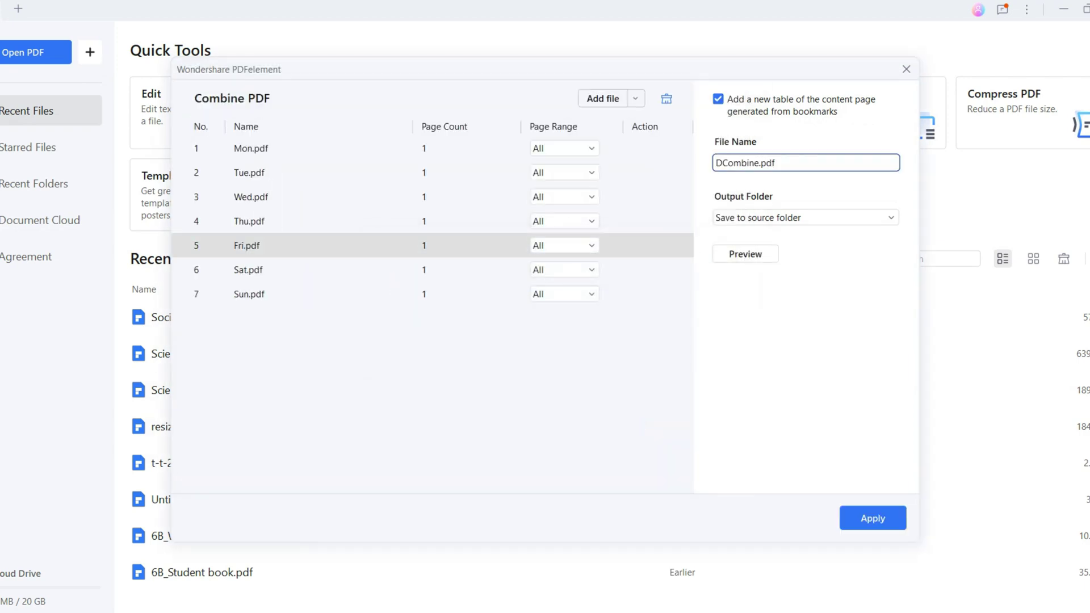
left_click(738, 163)
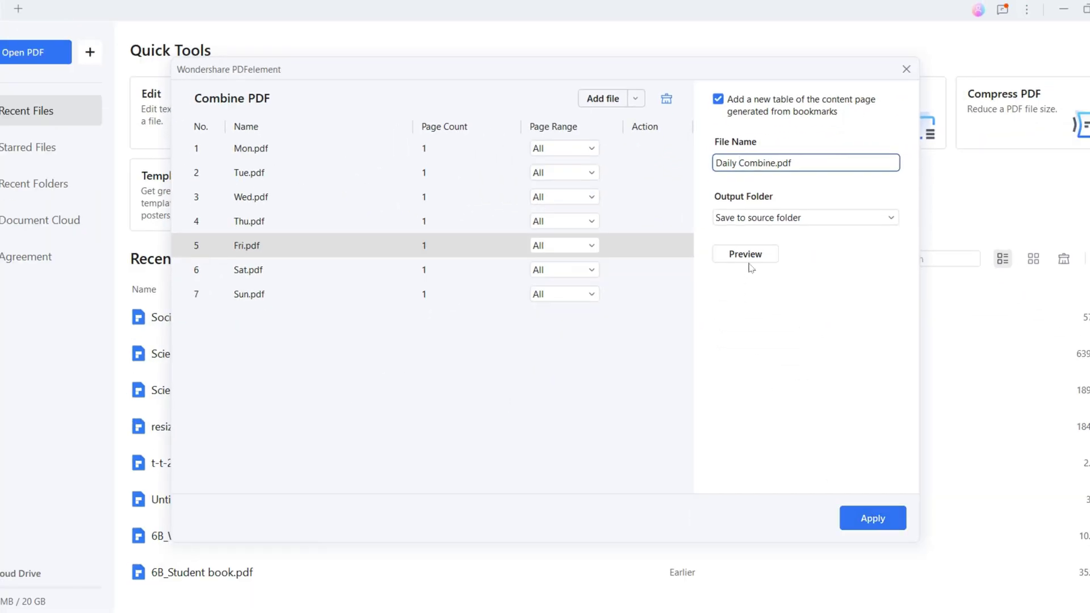
left_click(746, 255)
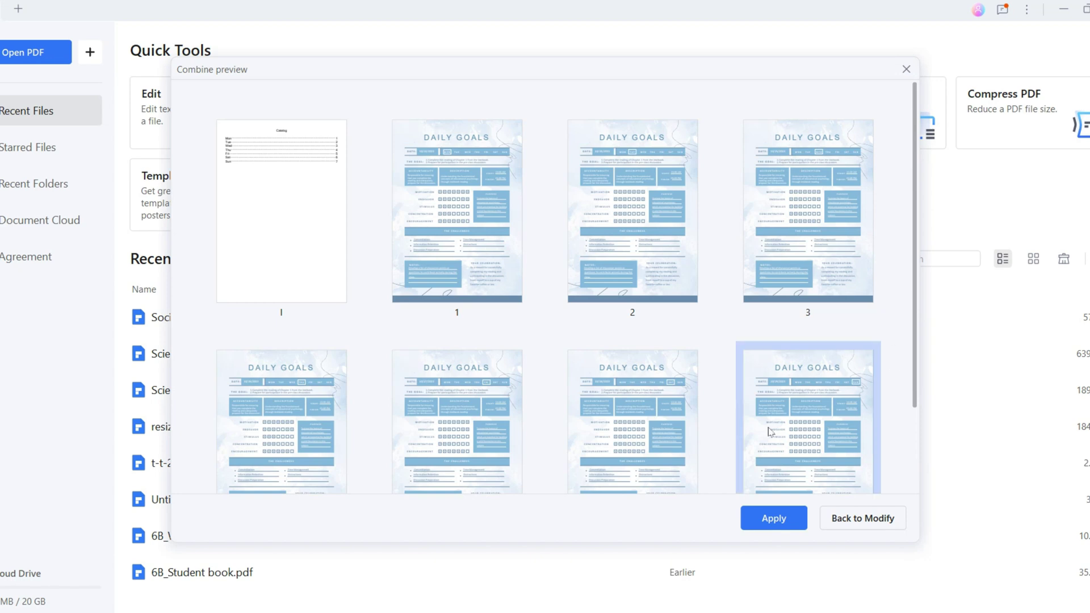
scroll(730, 411, "down", 2)
scroll(730, 411, "up", 2)
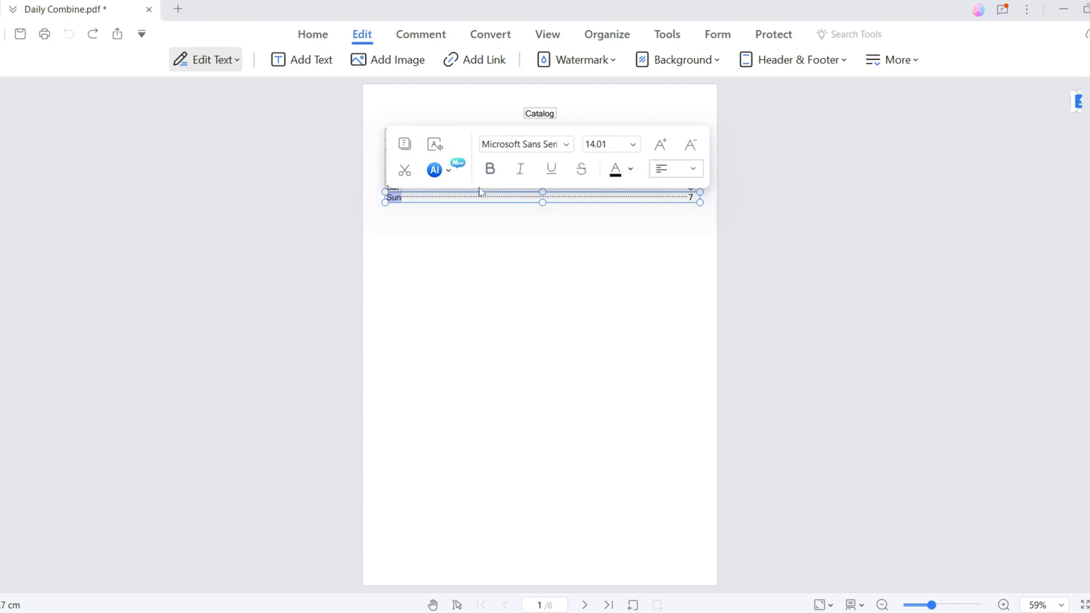
Change the catalog entry Sun to Funday, then undo the edit
type("day")
left_click(483, 307)
key("ctrl+z")
Adjust the catalog table in its Properties, then show the Bookmarks panel
right_click(598, 126)
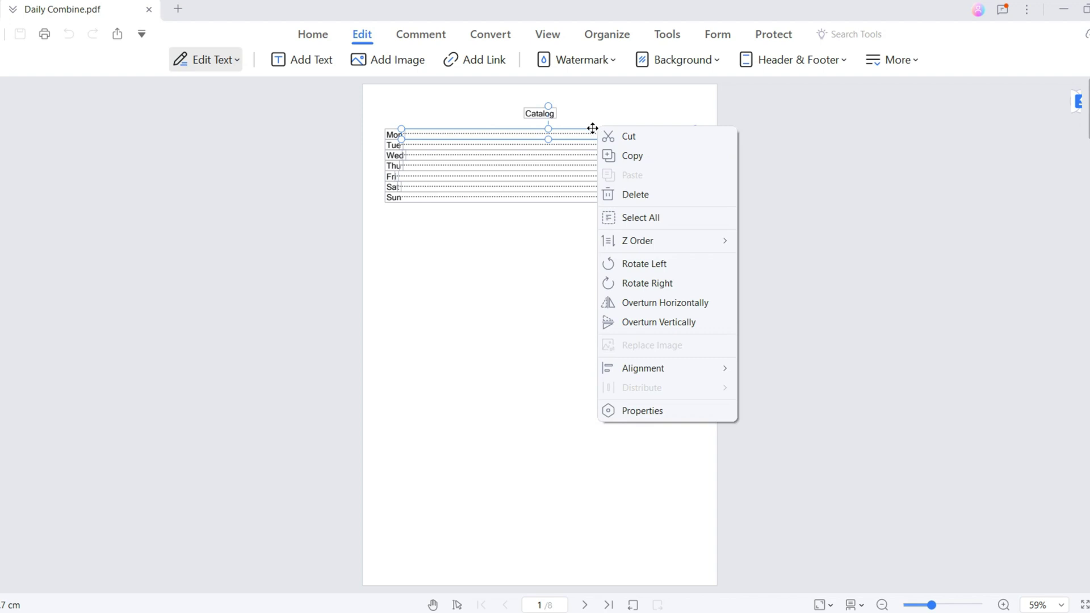
left_click(672, 412)
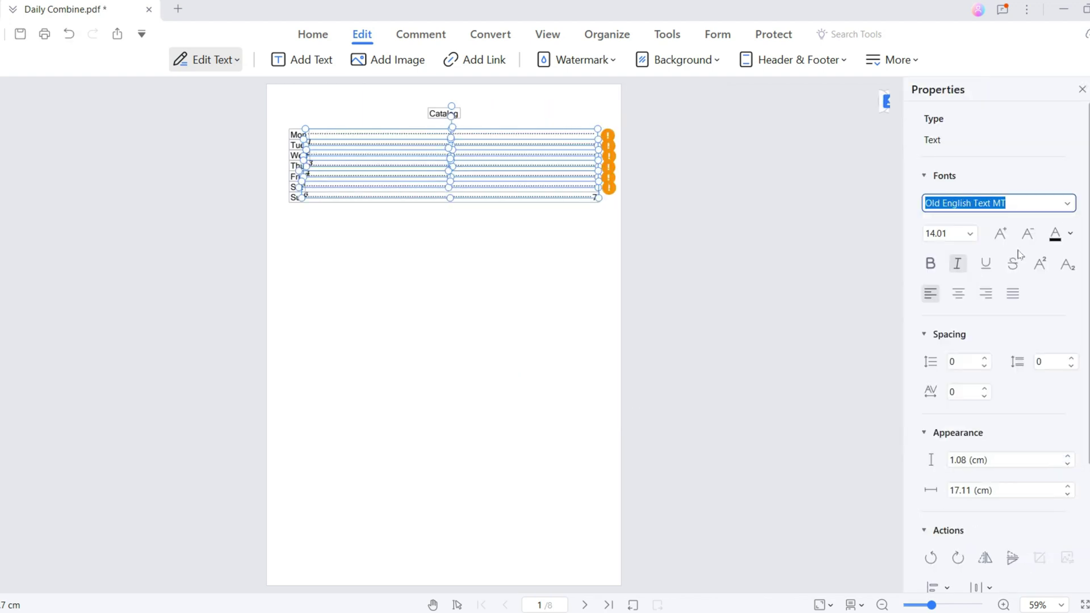
key("Tab")
left_click(725, 253)
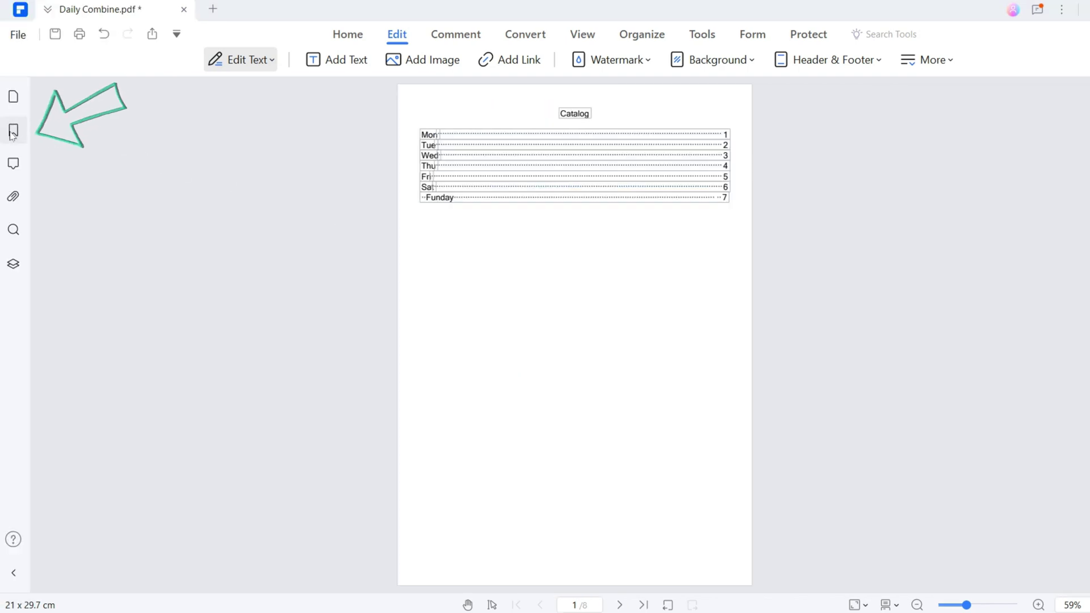
left_click(13, 131)
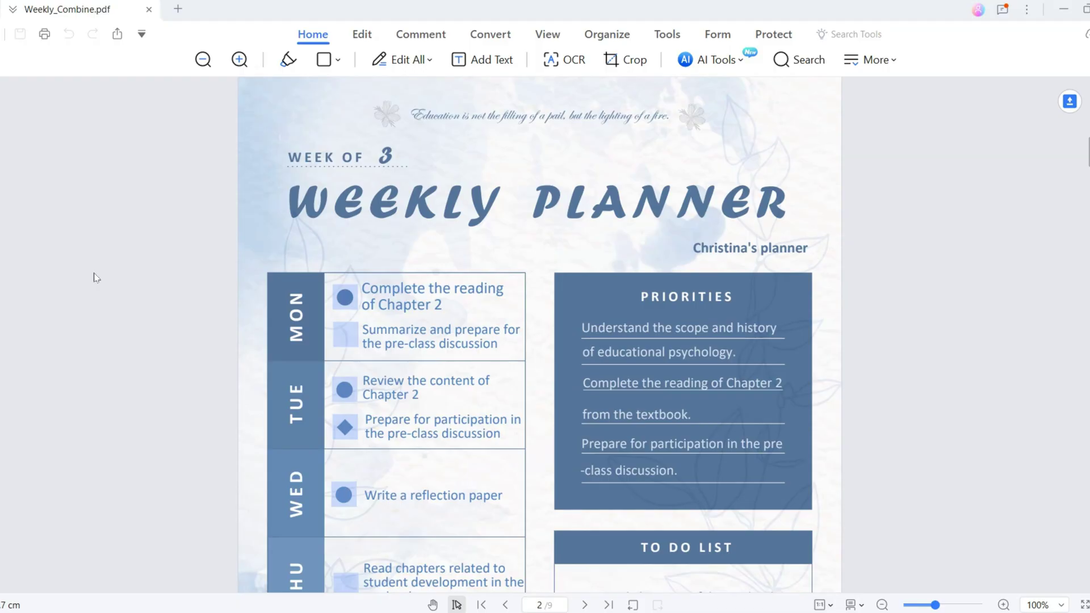
Add a transparent-bordered link over the MON cell that jumps to page 3, Daily Goals
left_click(362, 38)
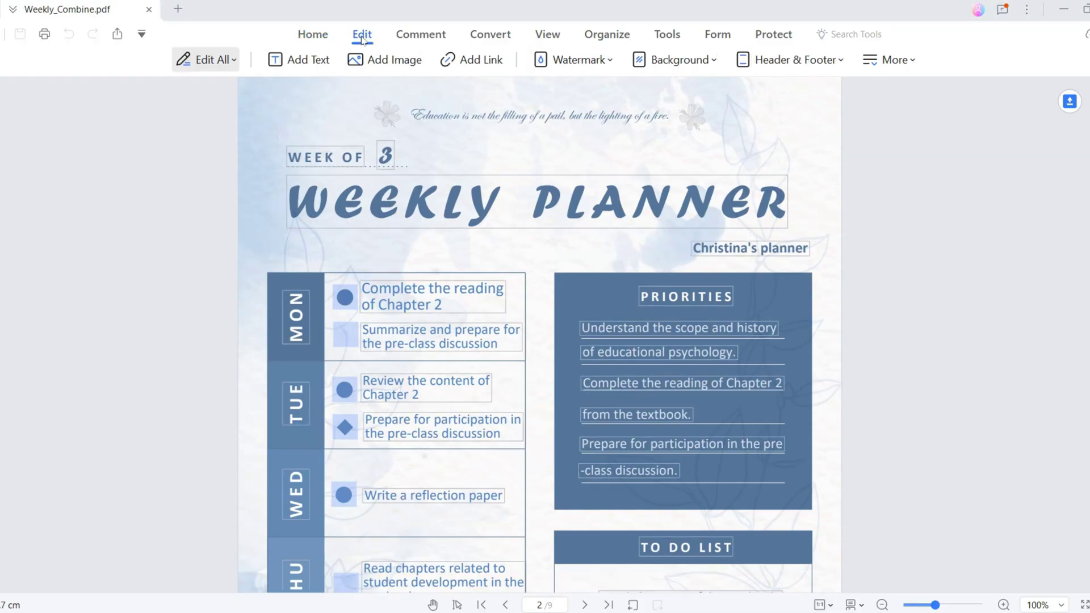
left_click(448, 57)
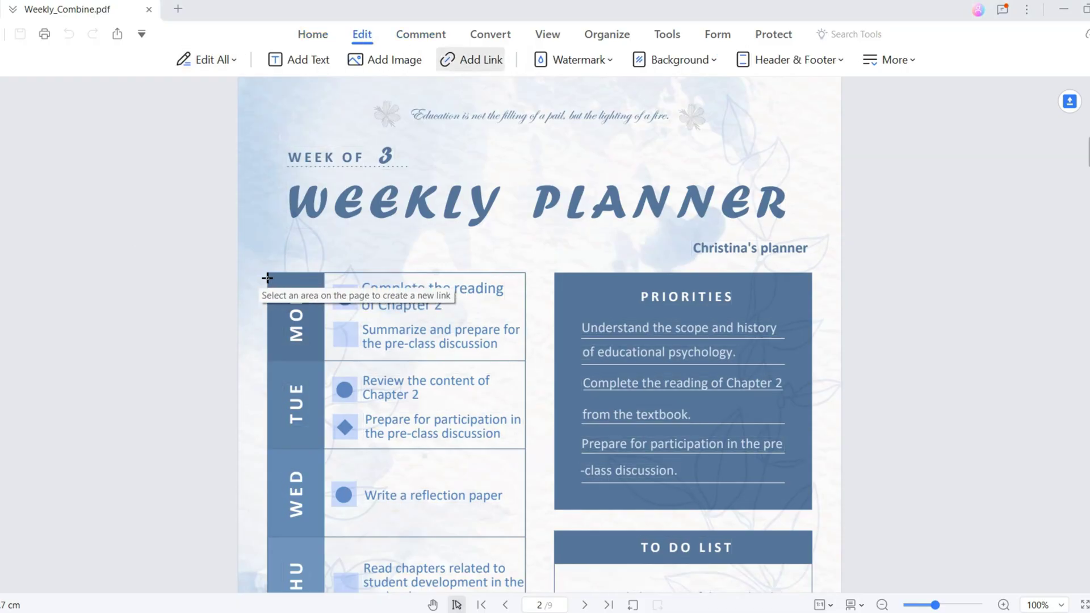
left_click_drag(315, 339, 322, 357)
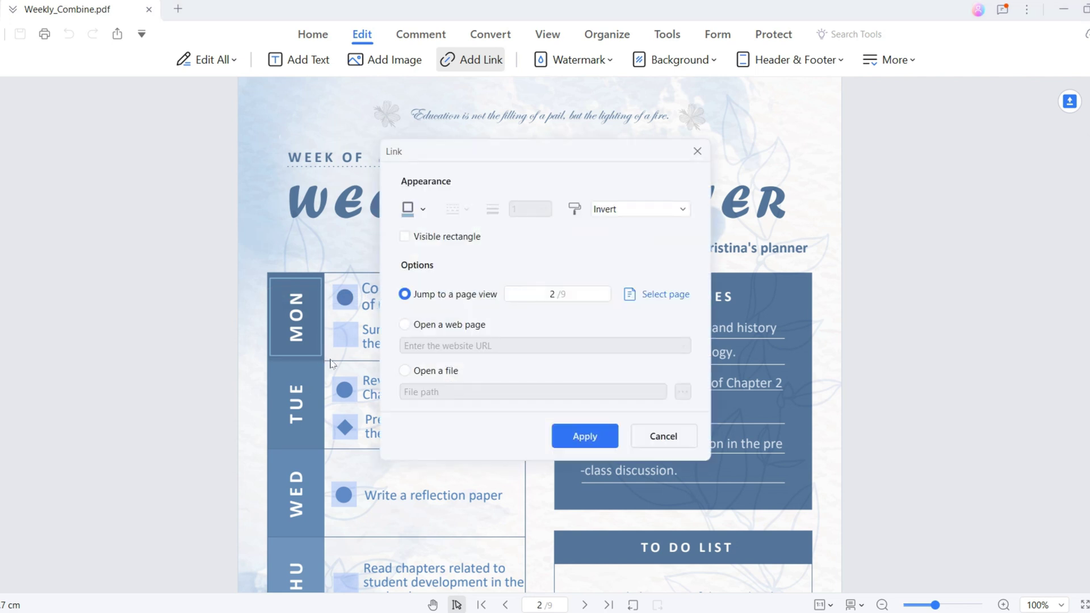
left_click(420, 209)
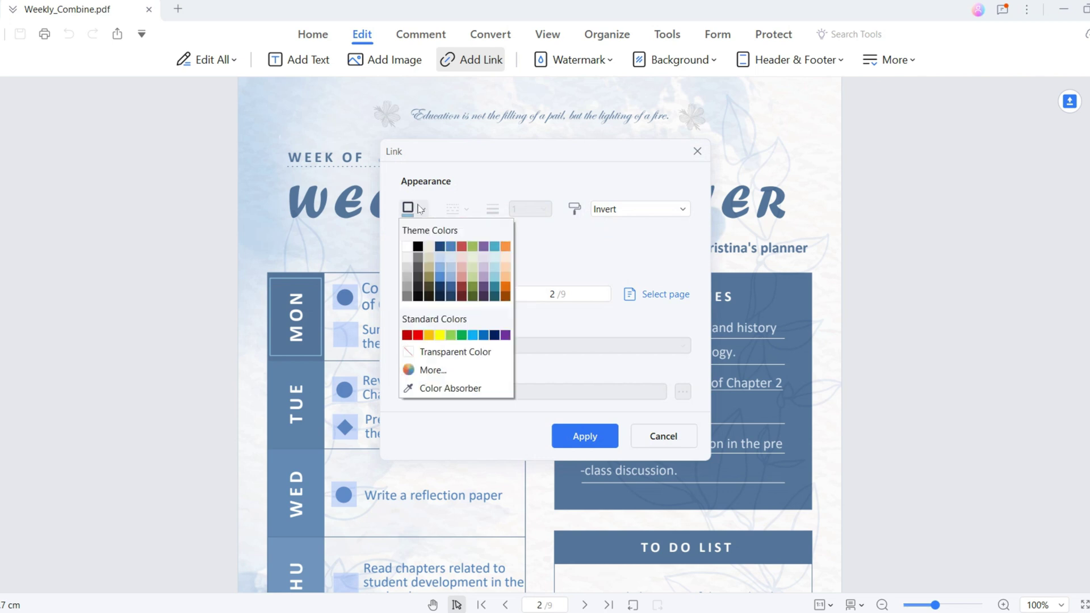
left_click(442, 354)
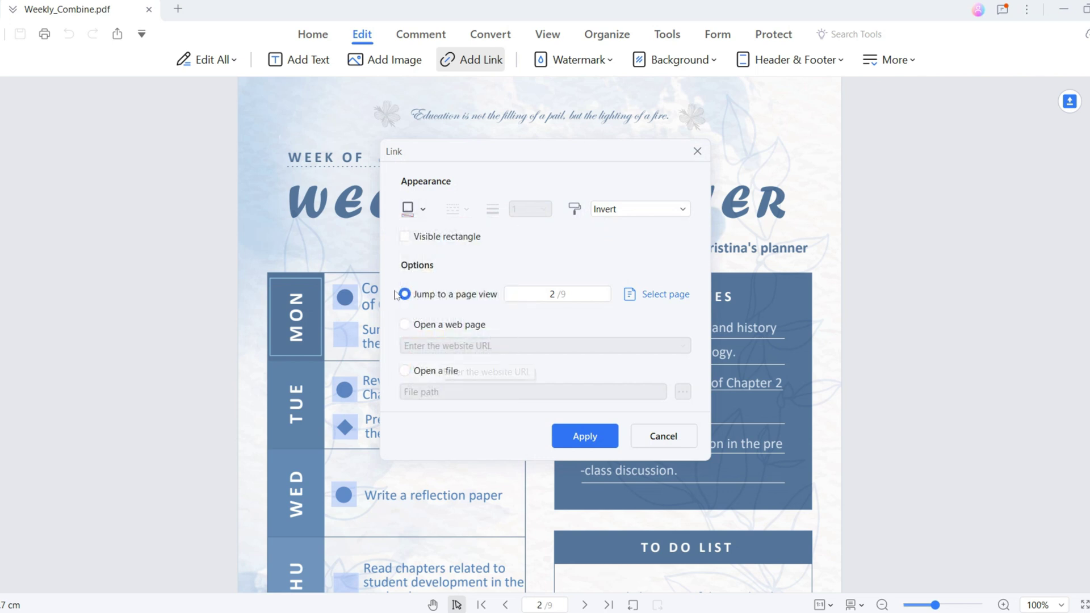
left_click(652, 295)
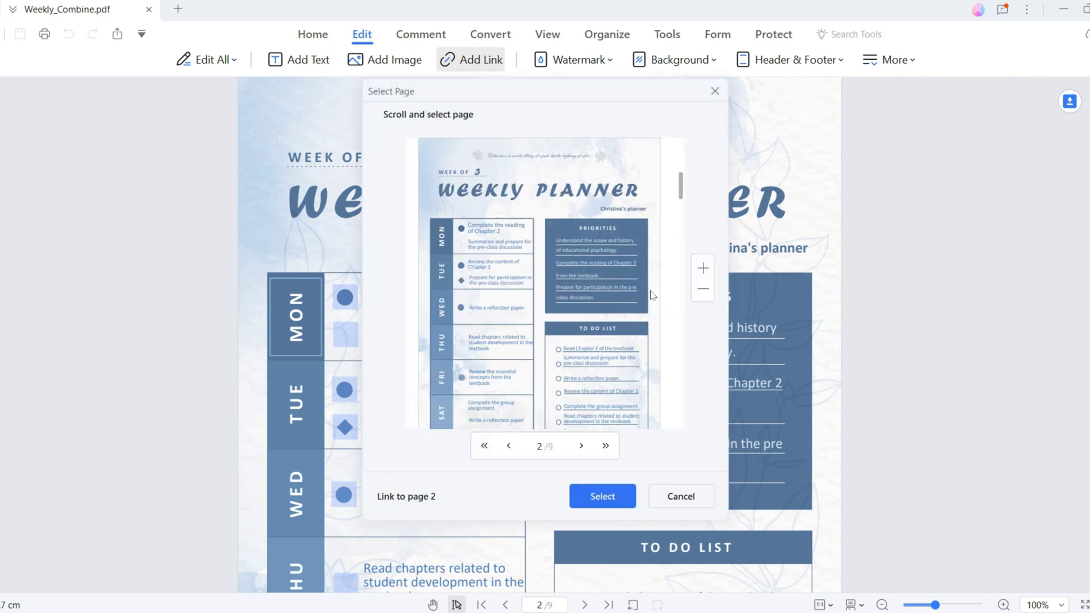
left_click(581, 445)
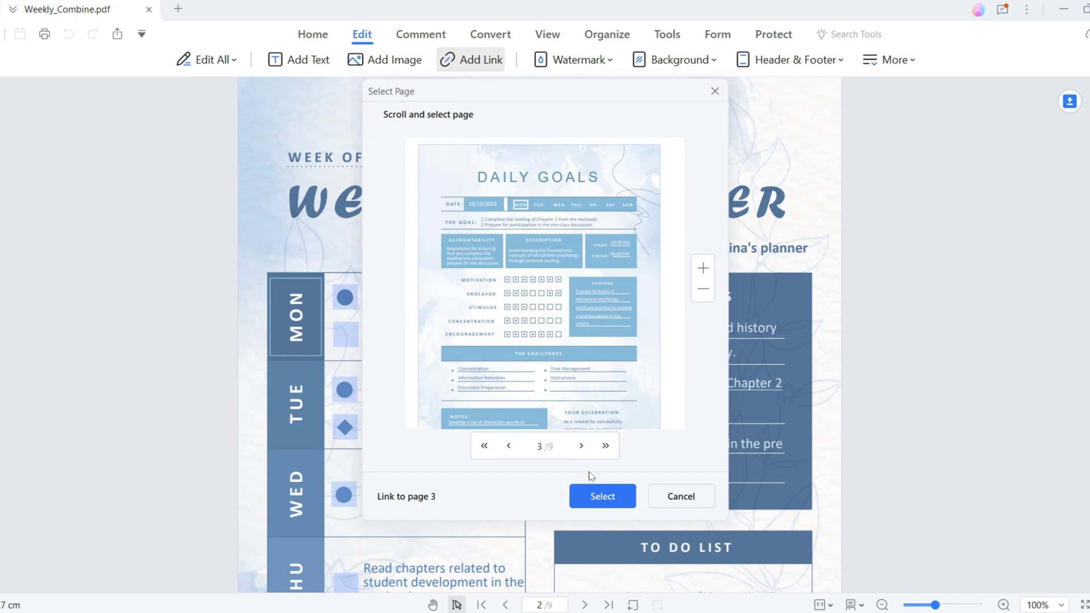
left_click(602, 496)
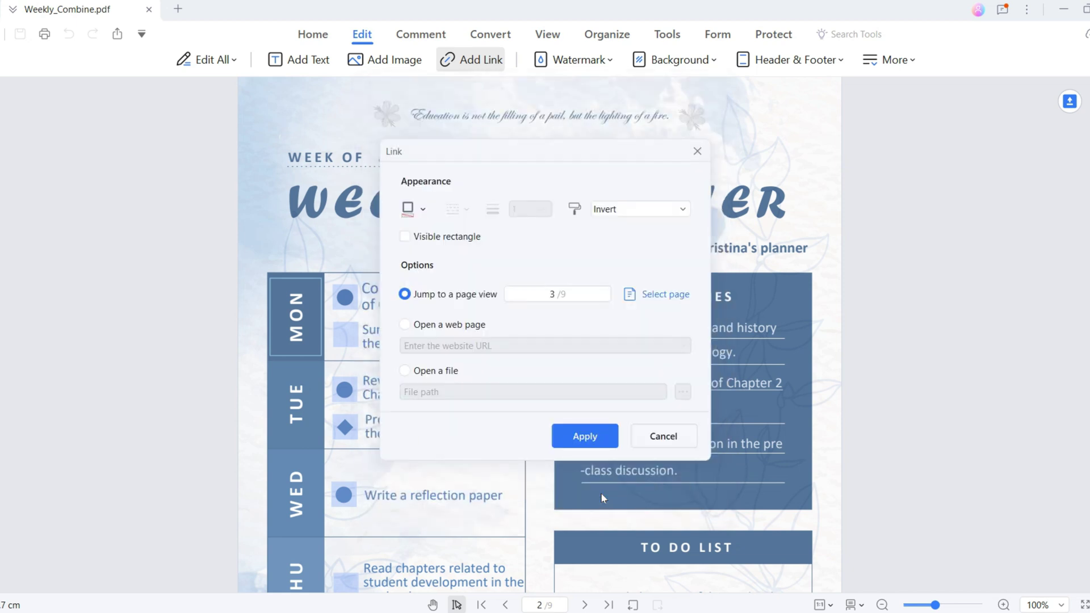
left_click(585, 438)
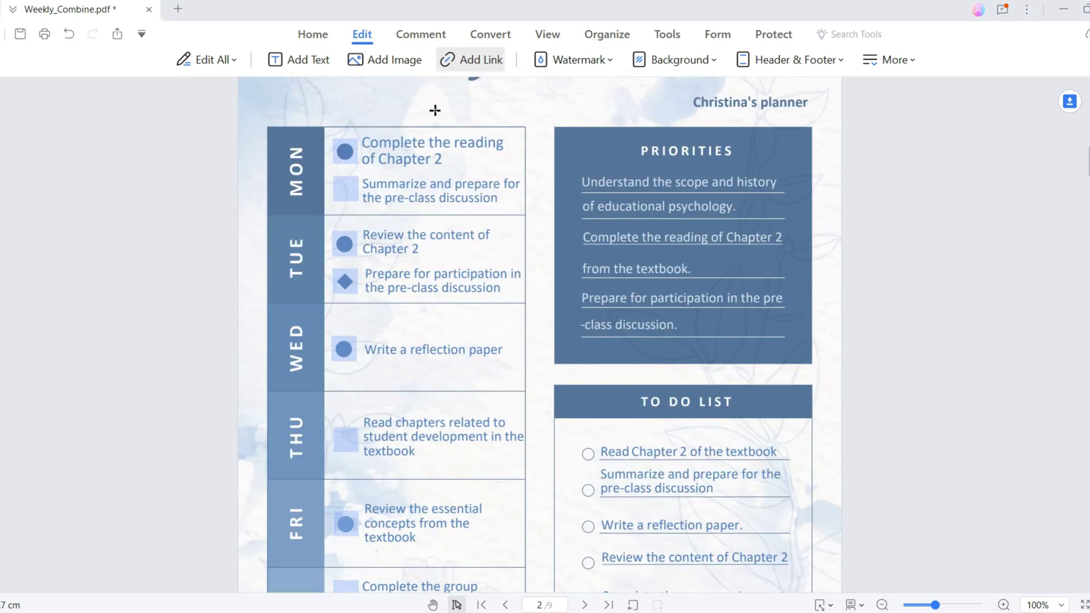
Link the THU cell to page 6, test it, and return to the Catalog first page
left_click_drag(275, 396, 316, 472)
left_click(630, 296)
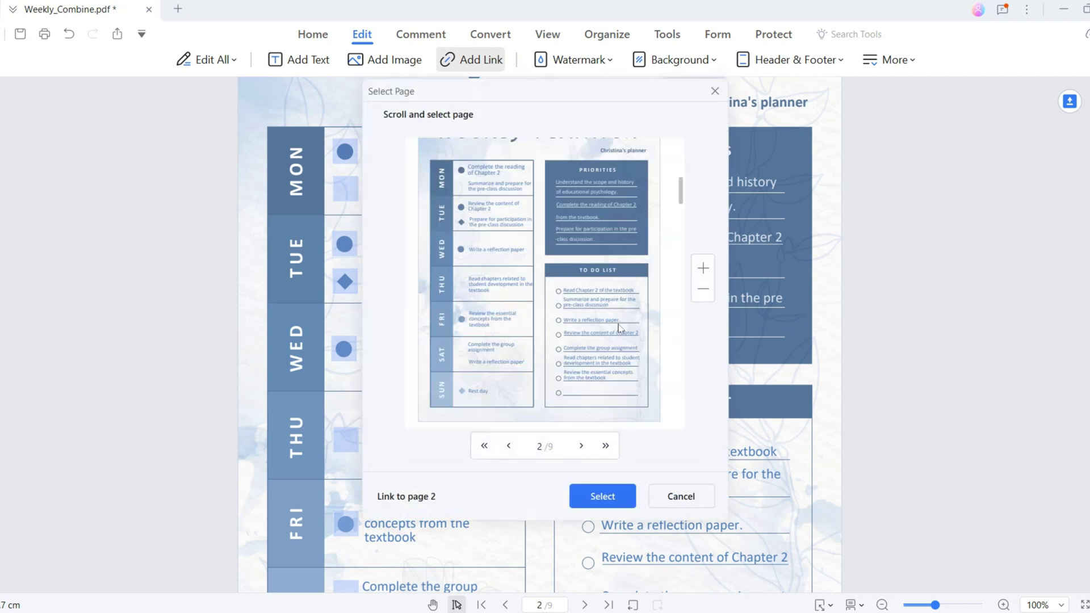
scroll(631, 306, "down", 10)
left_click(599, 489)
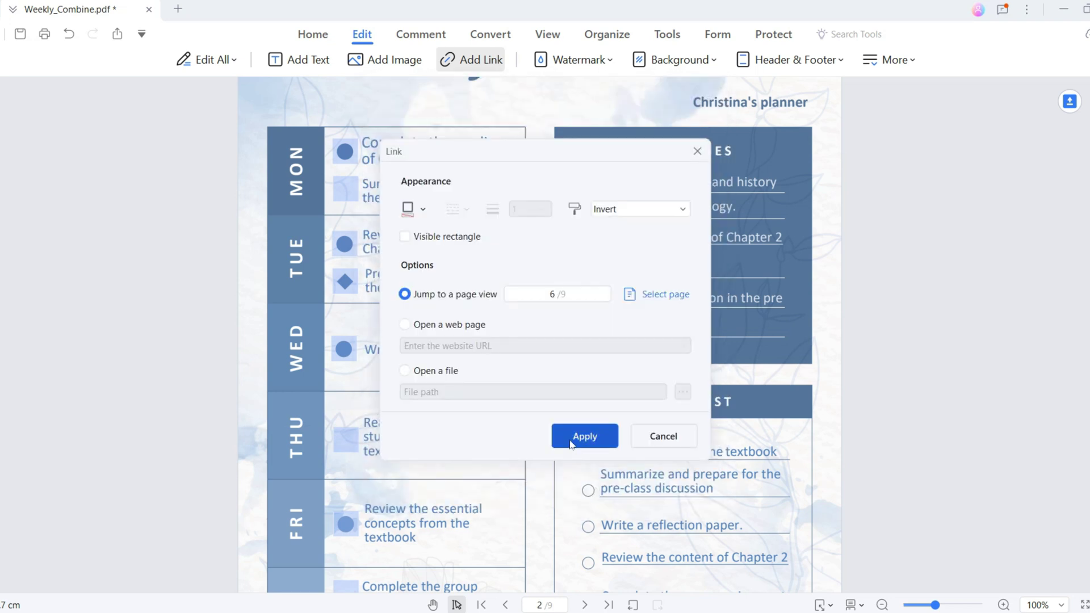
left_click(571, 444)
left_click(324, 431)
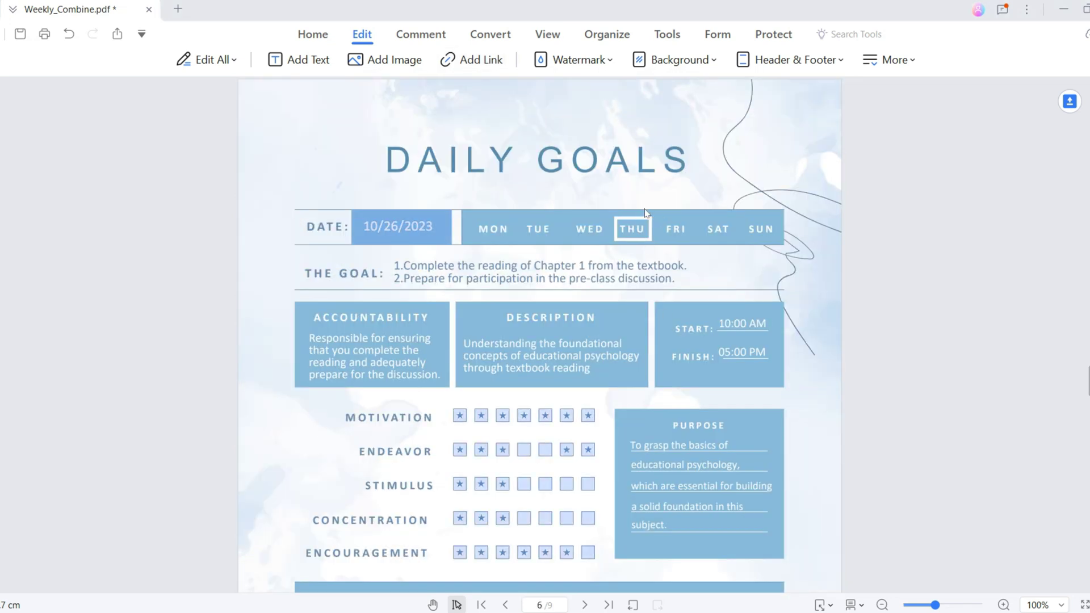
left_click(482, 608)
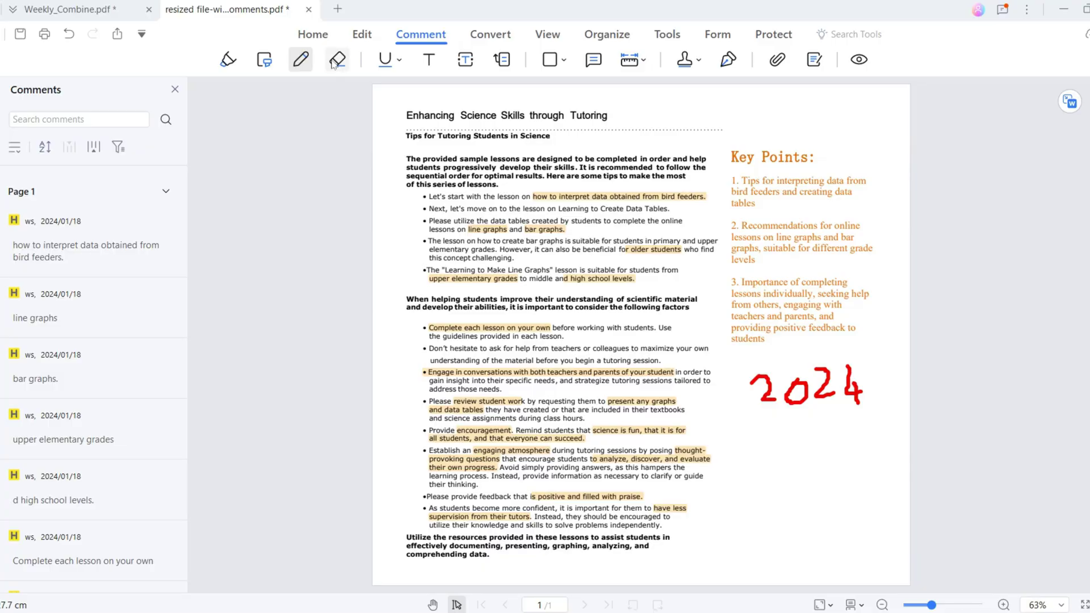
Test the Eraser on the red 2024 ink, flatten the PDF with Save, then check the flattened copy
left_click(335, 61)
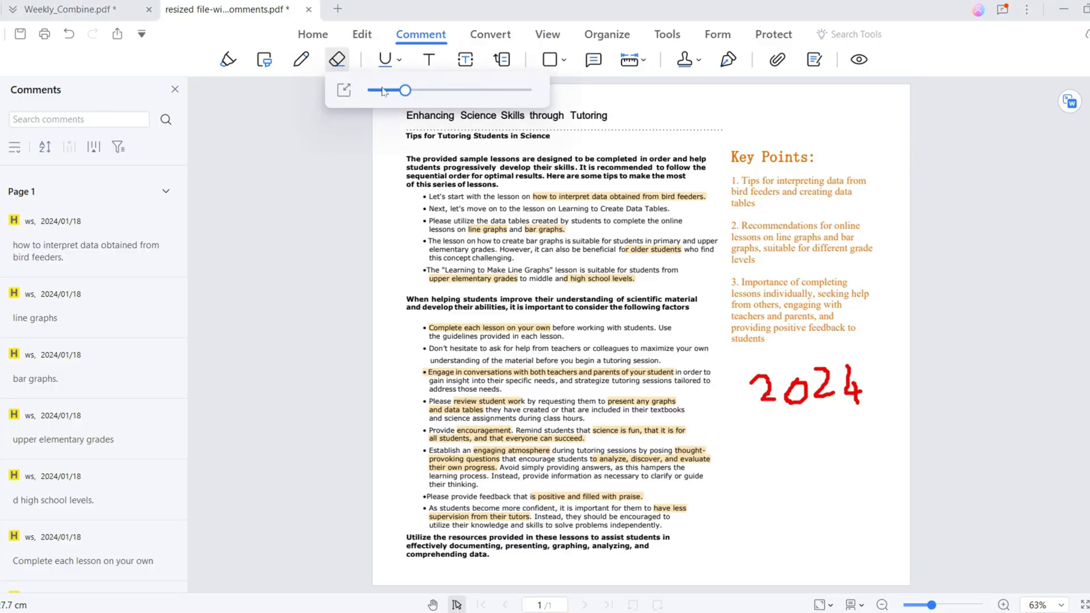
left_click_drag(762, 389, 810, 383)
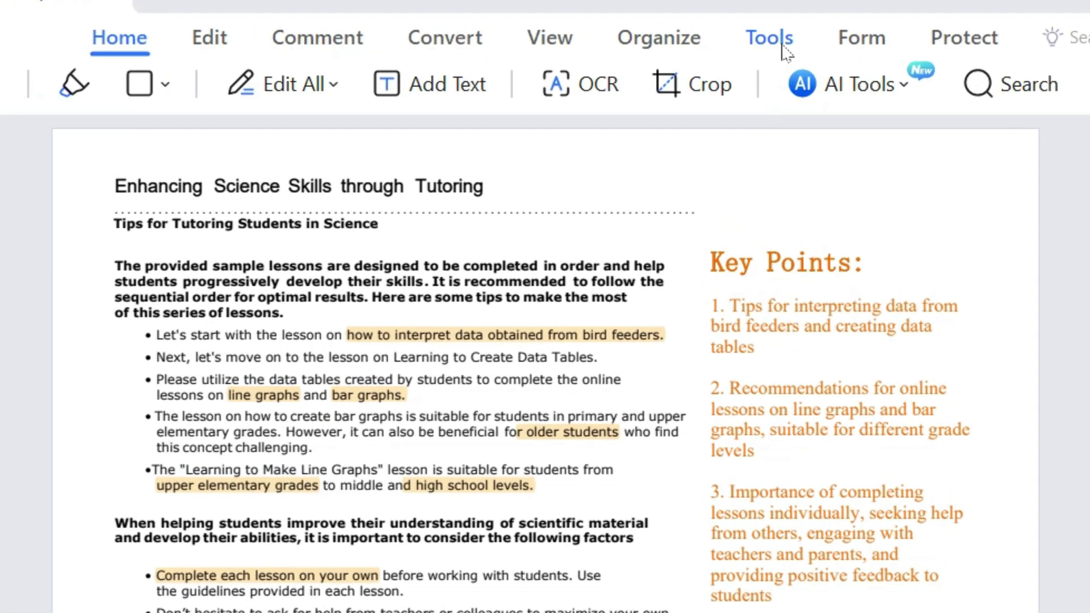
left_click(716, 34)
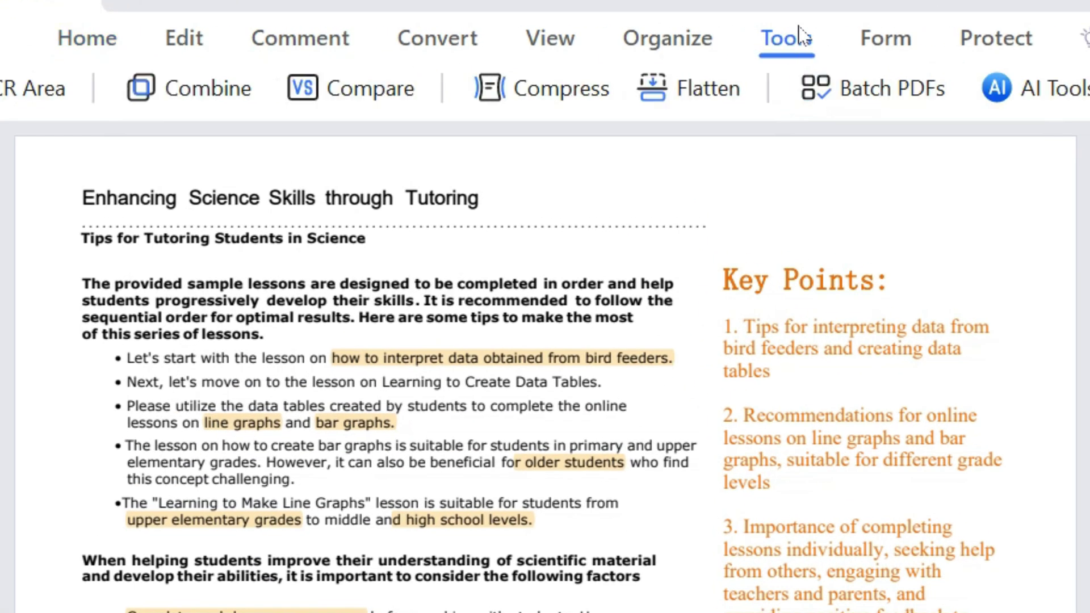
left_click(687, 91)
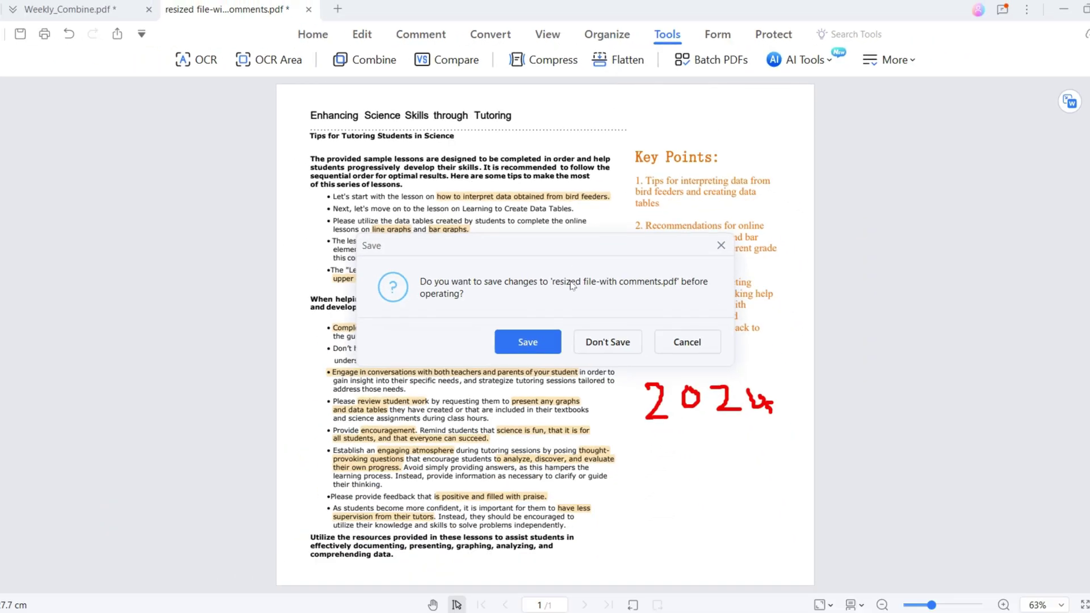
left_click(554, 329)
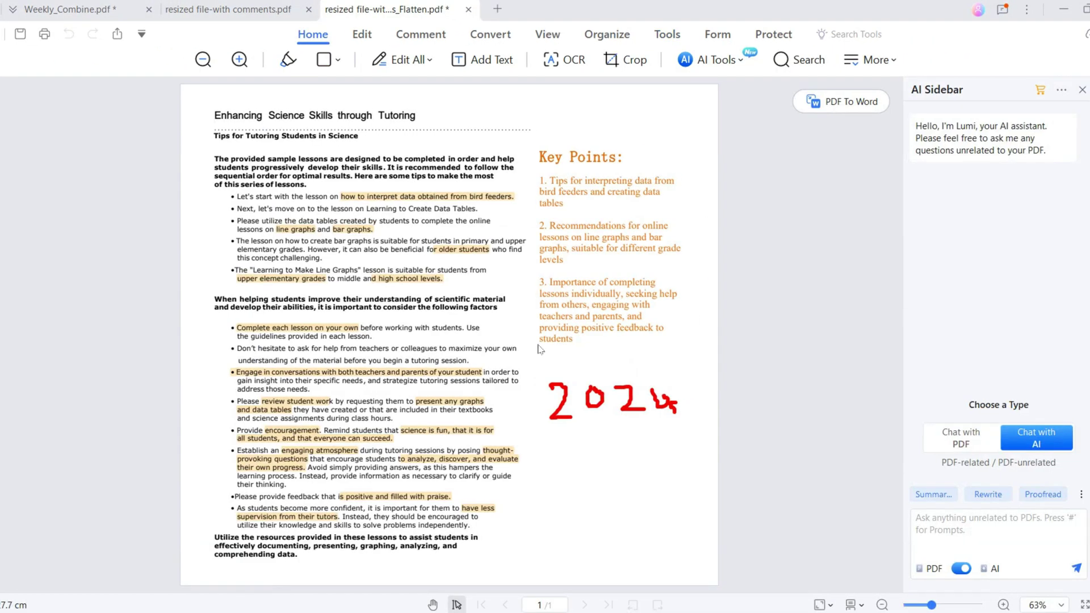
left_click(421, 34)
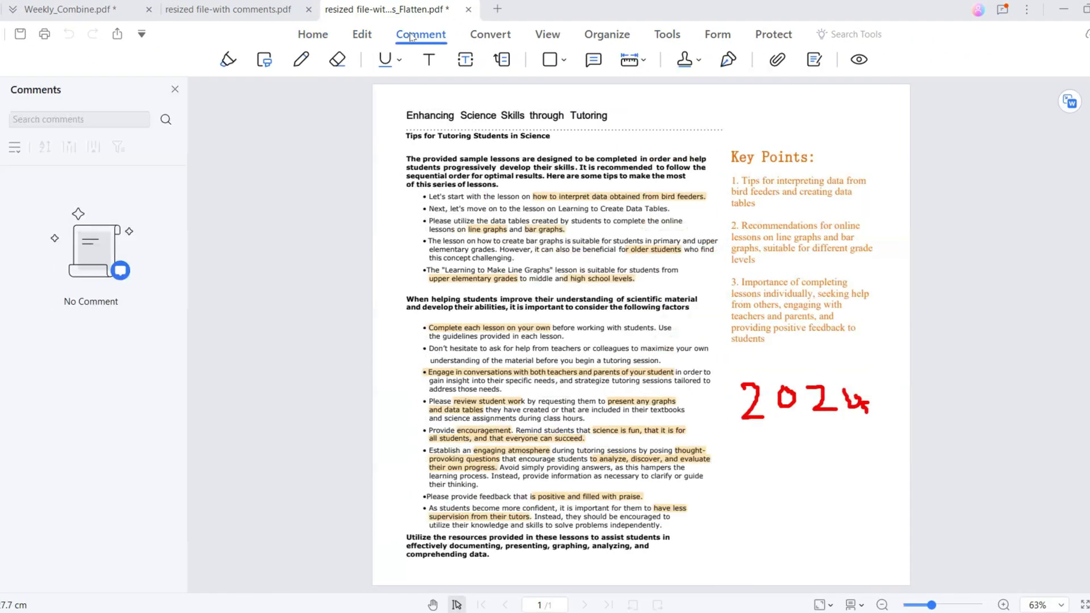
left_click(340, 66)
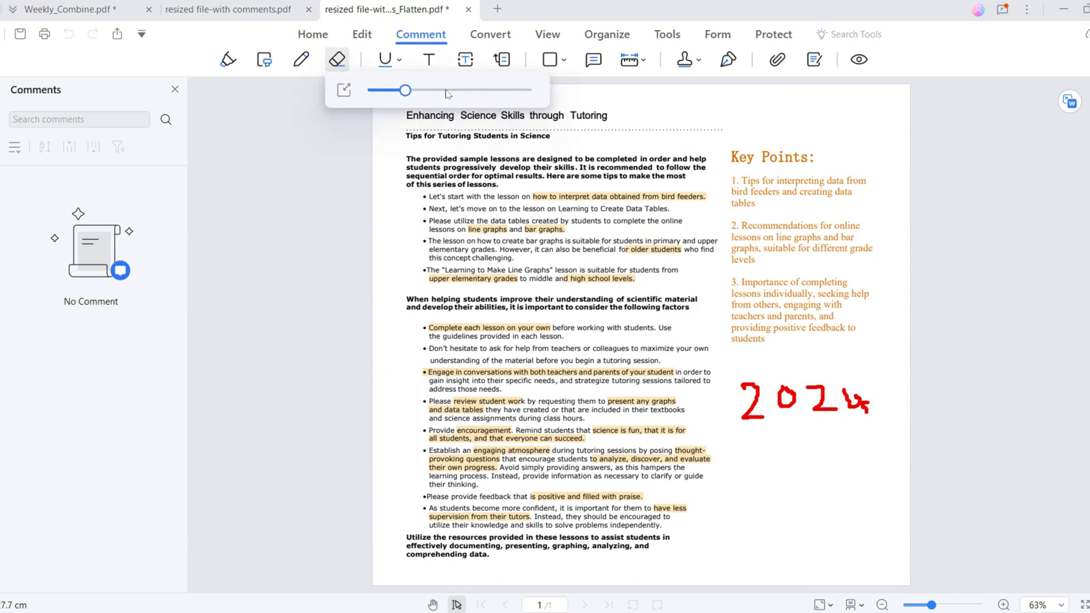
Try erasing the flattened 2024 drawing, then switch to the highlighter pen
left_click(722, 402)
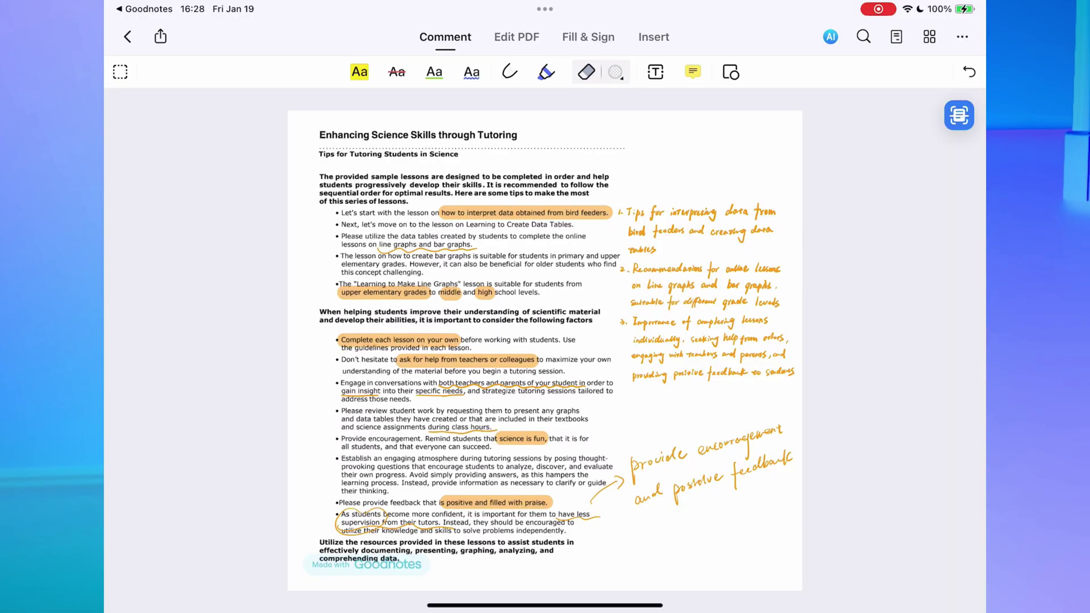
left_click(547, 72)
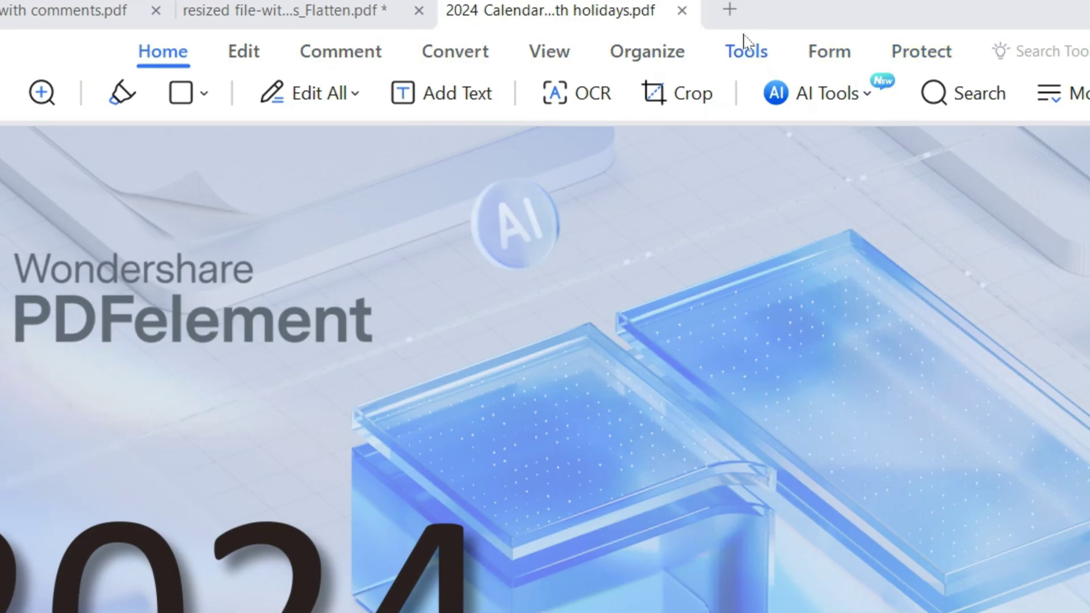
Compress 2024 Calendar with holidays.pdf at Medium level, saving to its source folder
left_click(744, 48)
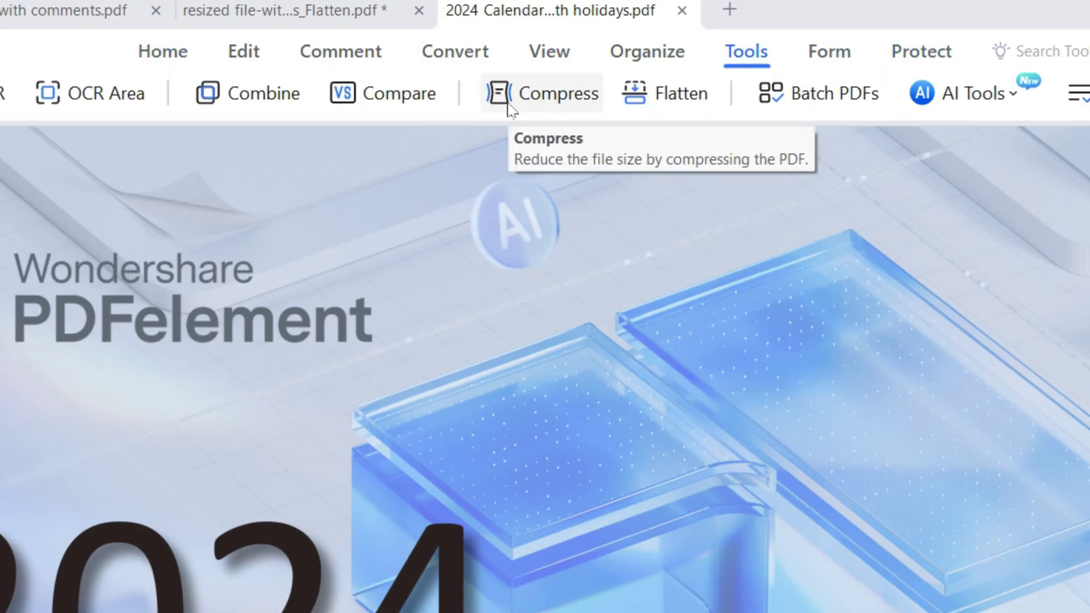
left_click(511, 94)
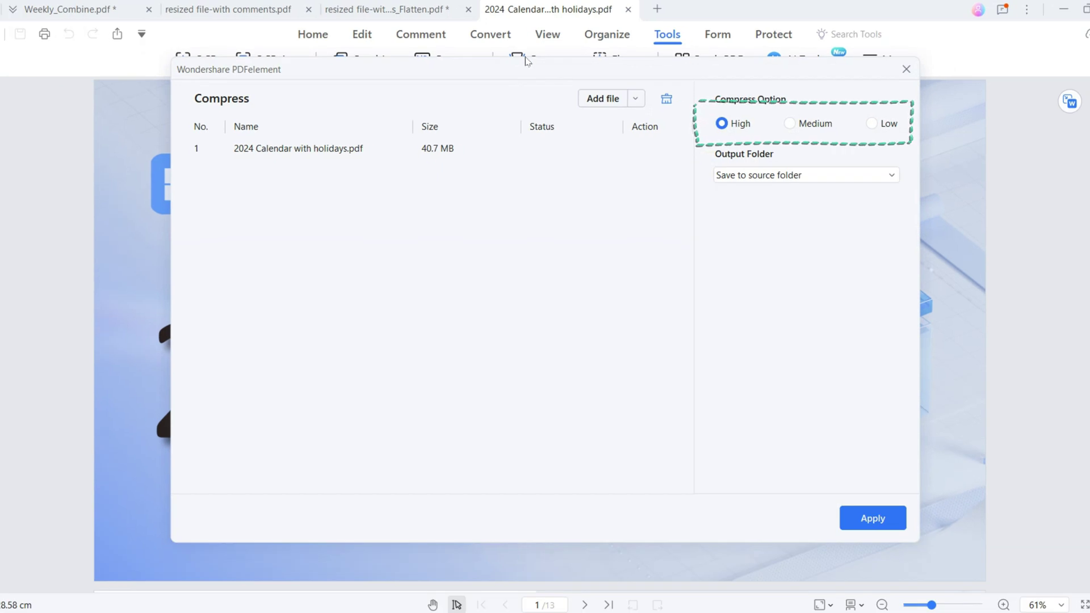
left_click(792, 125)
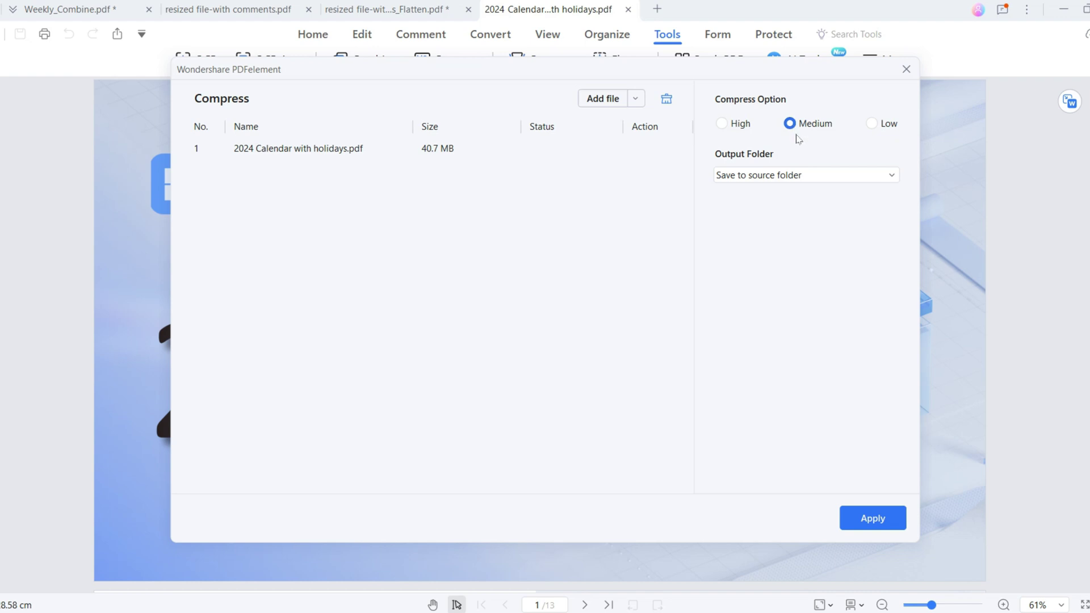
left_click(874, 519)
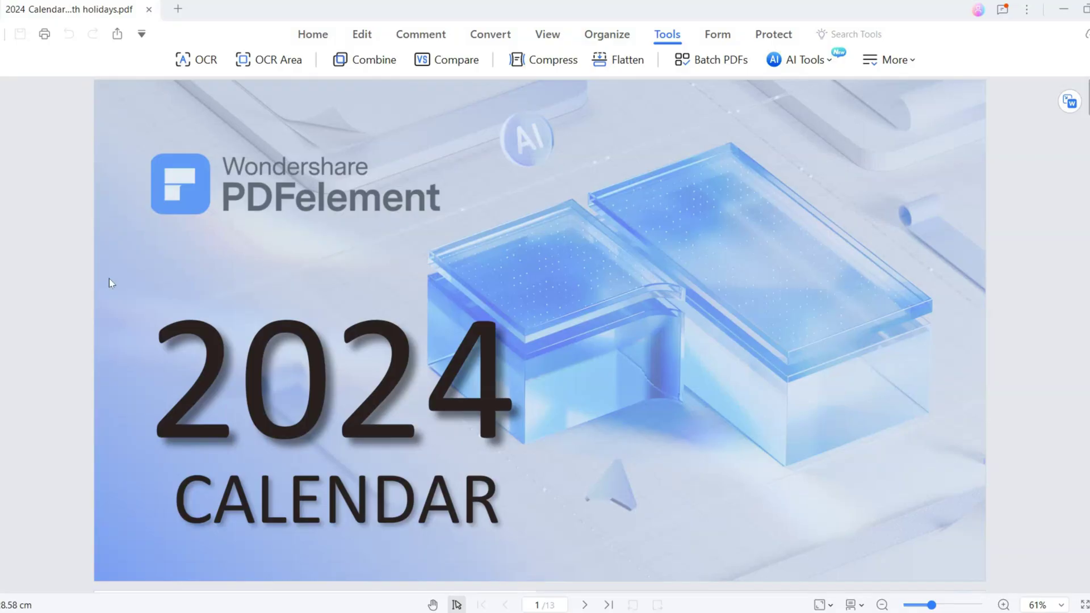
In the Encrypt dialog, enter an open password and a permission password for the calendar
left_click(781, 33)
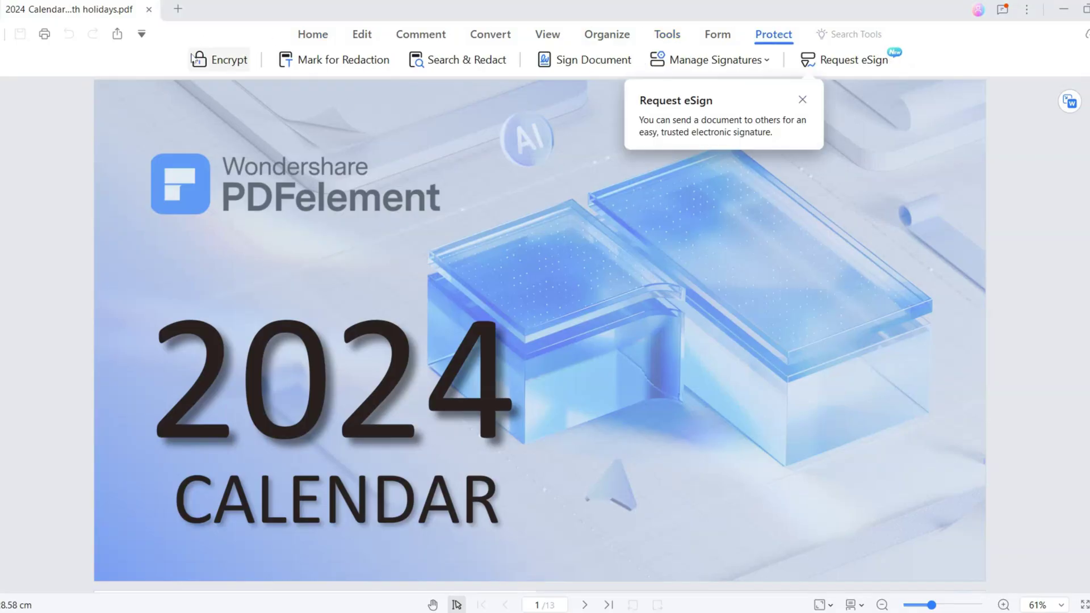
left_click(218, 60)
left_click(402, 160)
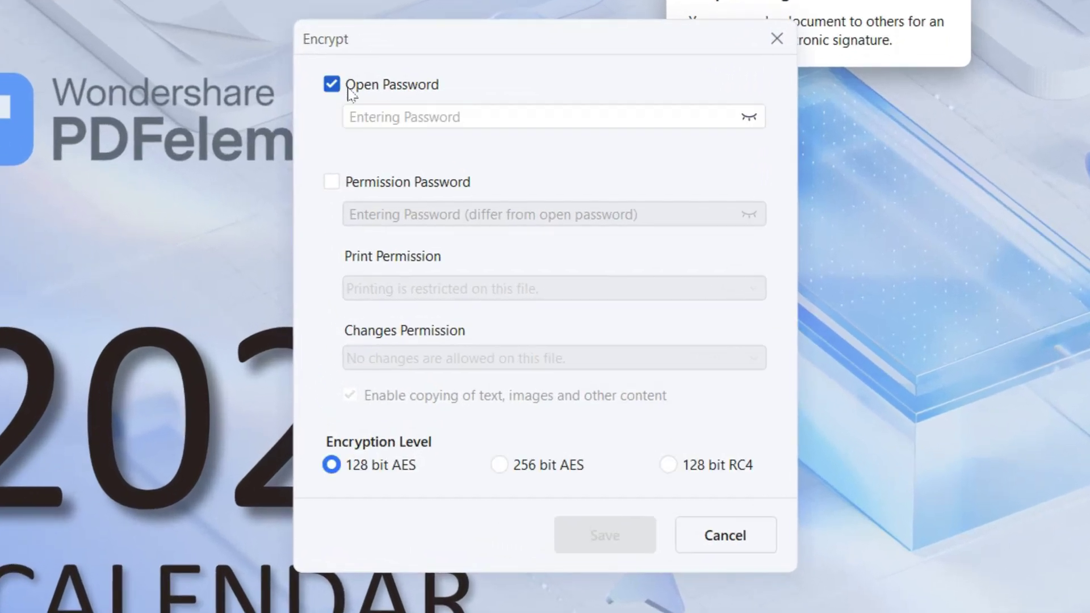
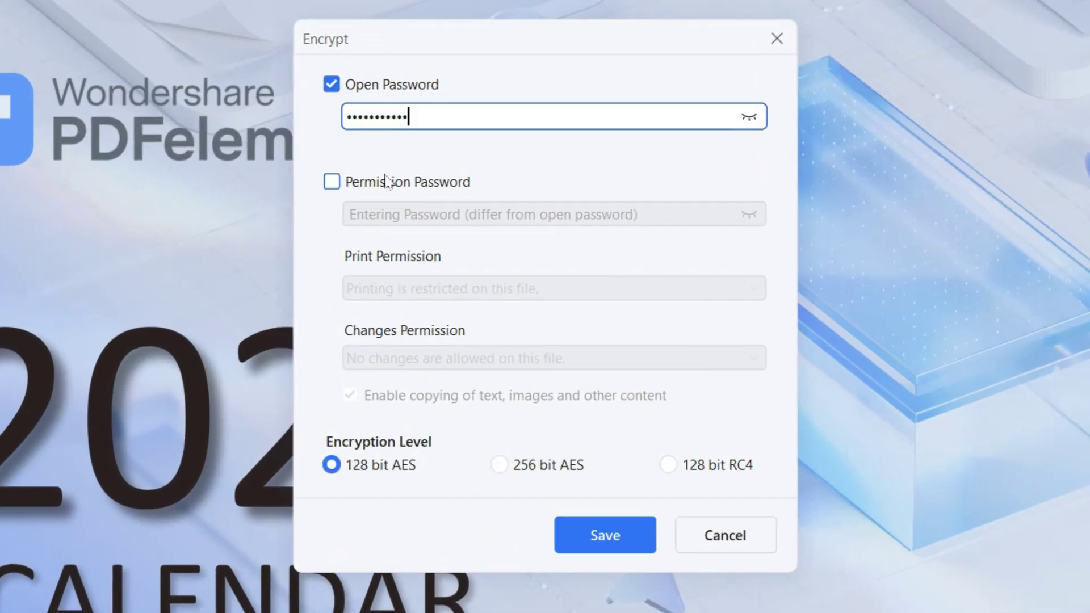
left_click(331, 182)
left_click(402, 213)
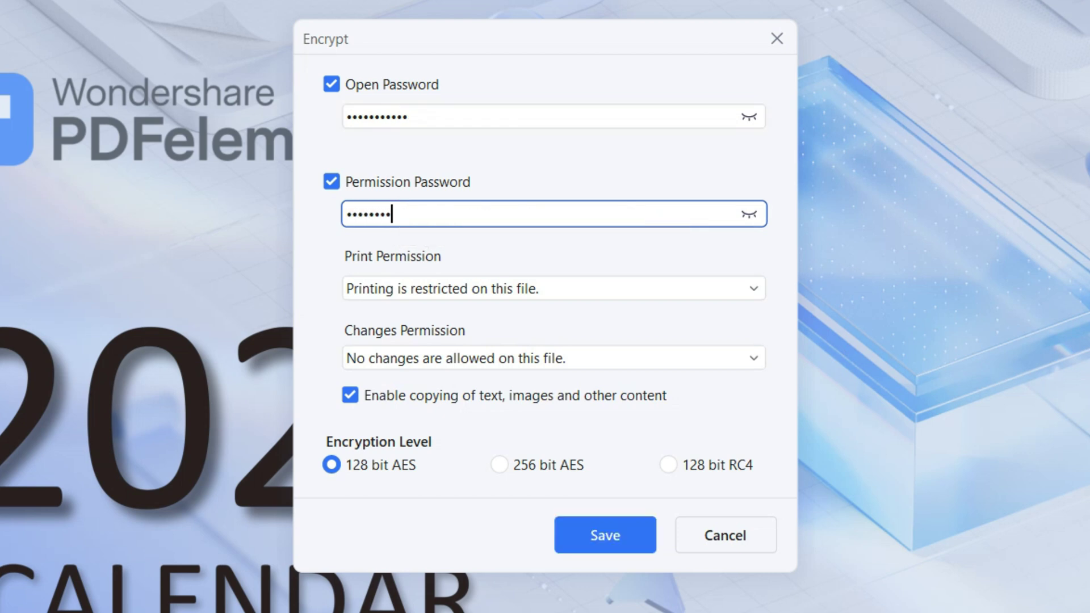
Keep no changes allowed and save the 128-bit AES encryption settings
left_click(530, 363)
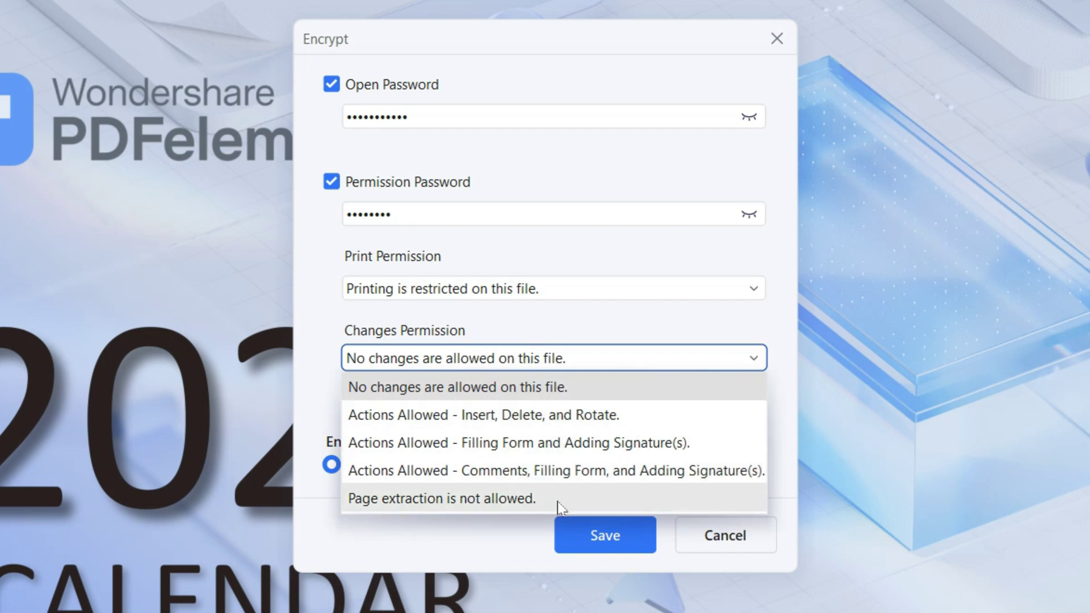
left_click(546, 388)
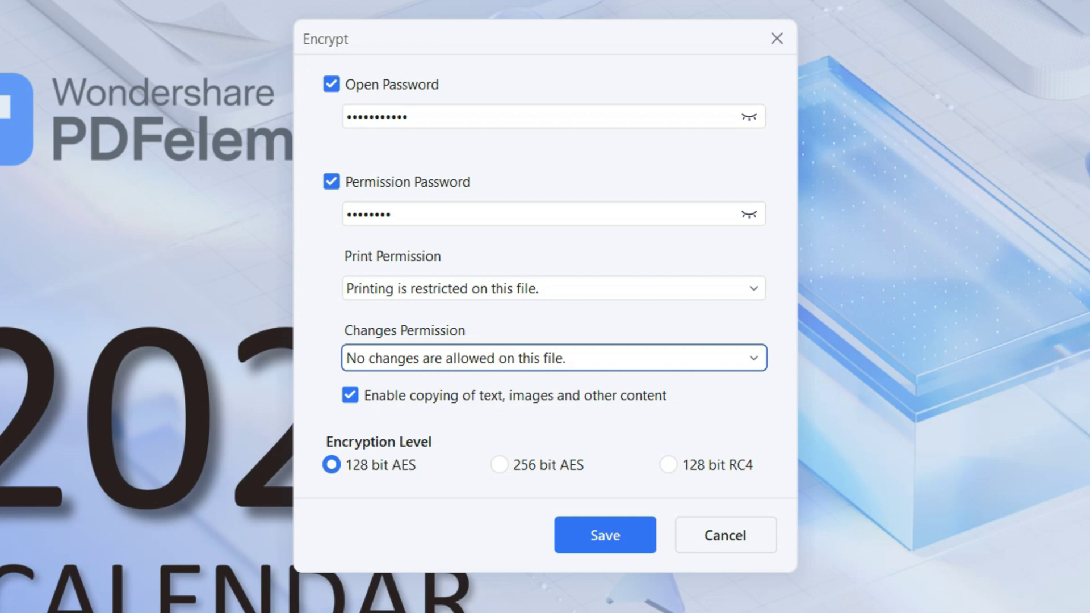
left_click(611, 532)
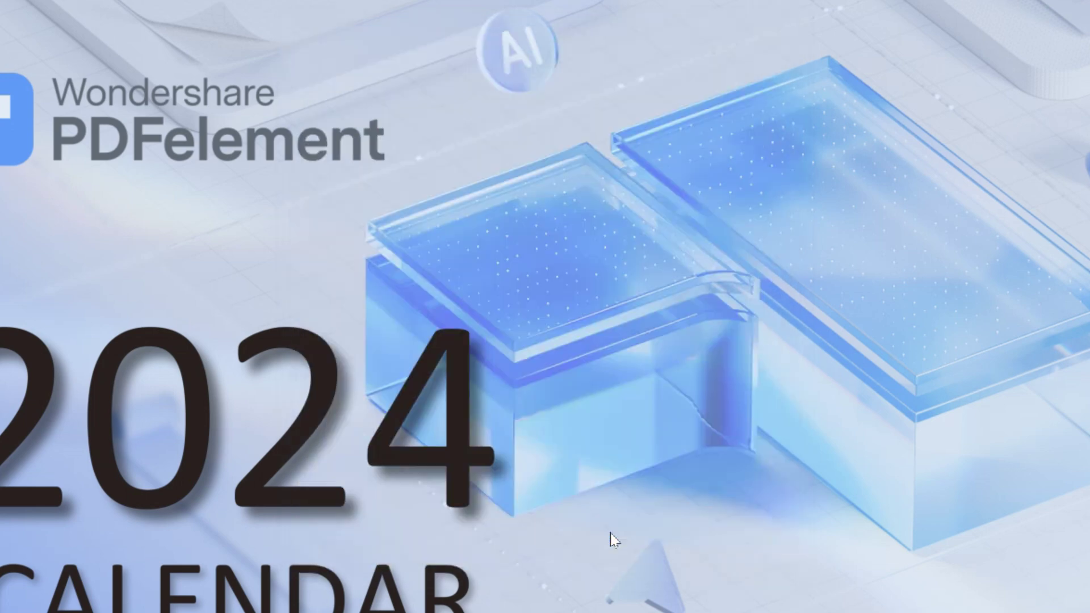
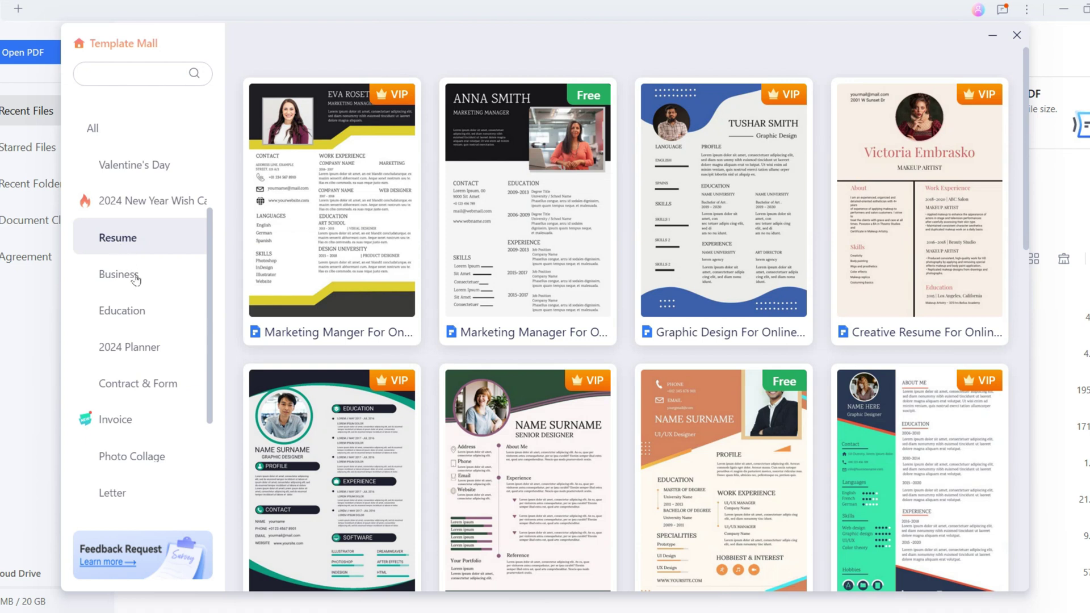
Browse the Education, Photo Collage and Letter categories, then preview 2024 Planner's Daily Goal template
left_click(139, 312)
left_click(140, 348)
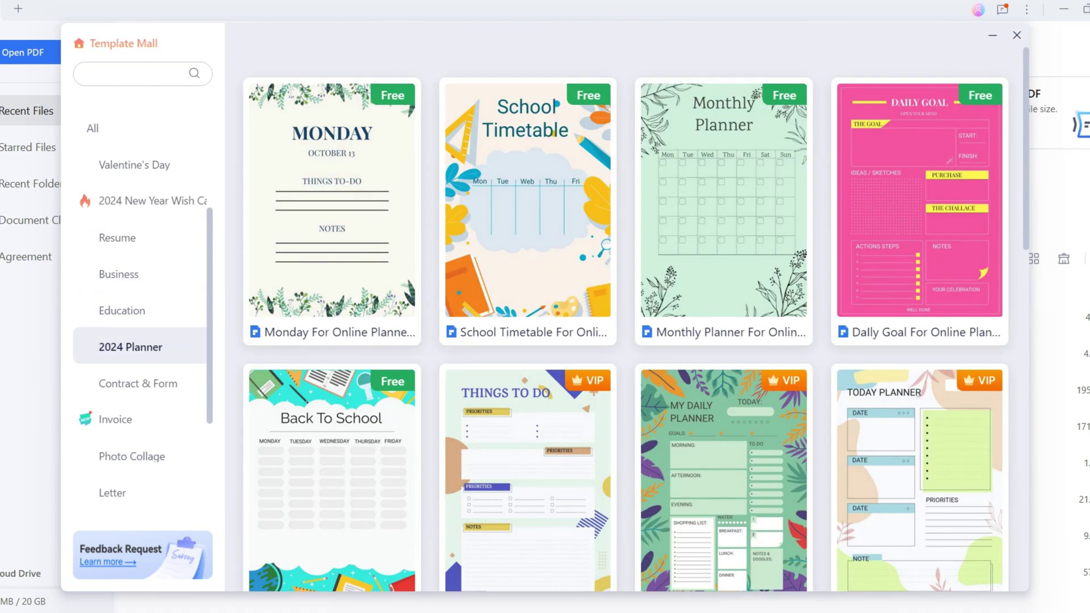
scroll(724, 340, "down", 1)
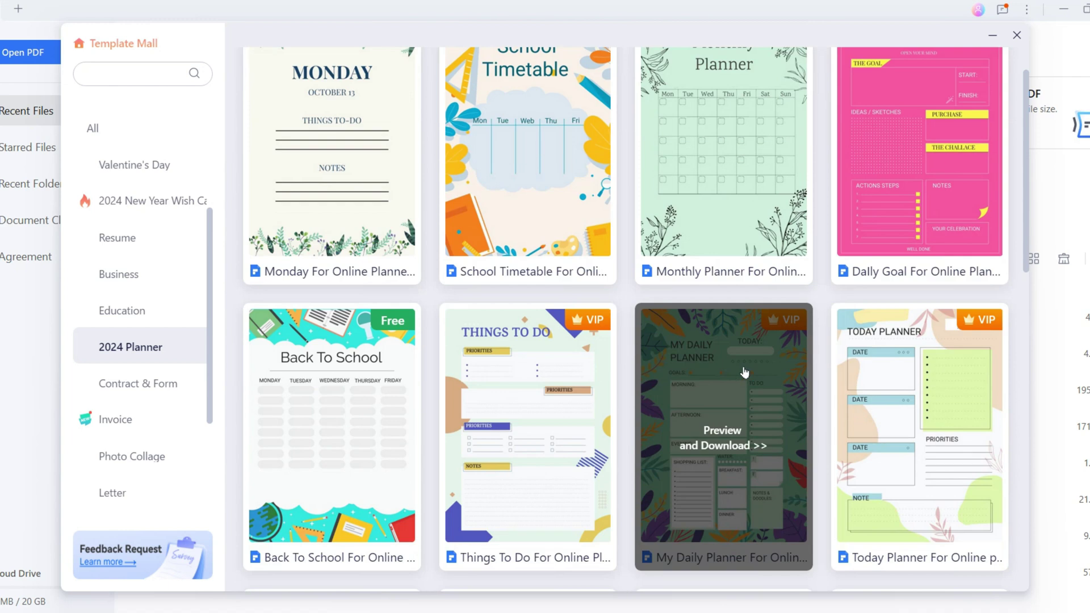
left_click(152, 455)
scroll(848, 230, "down", 7)
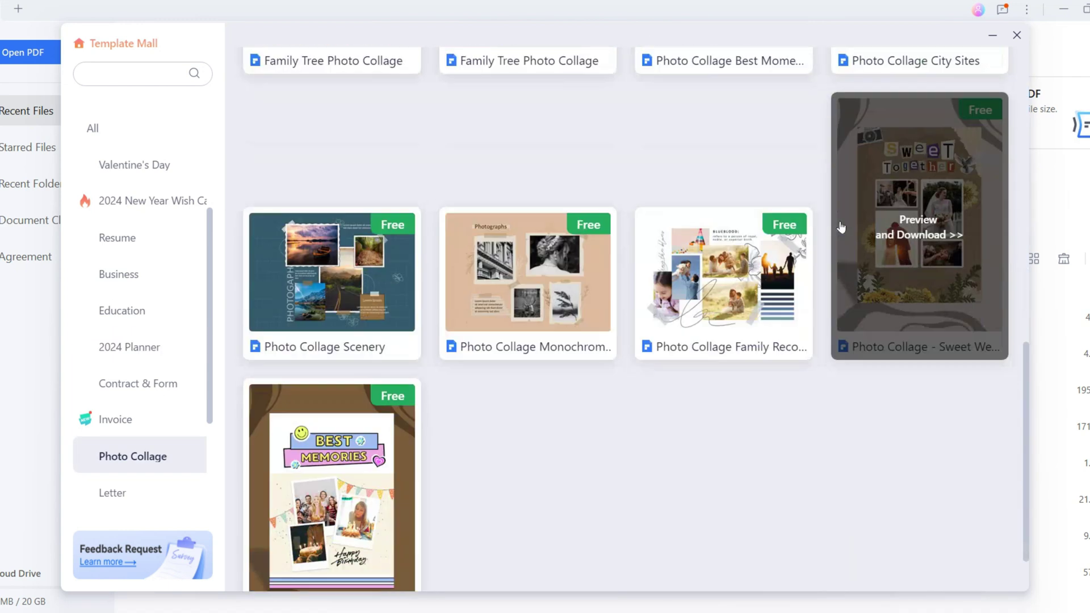
scroll(842, 227, "up", 5)
left_click(113, 493)
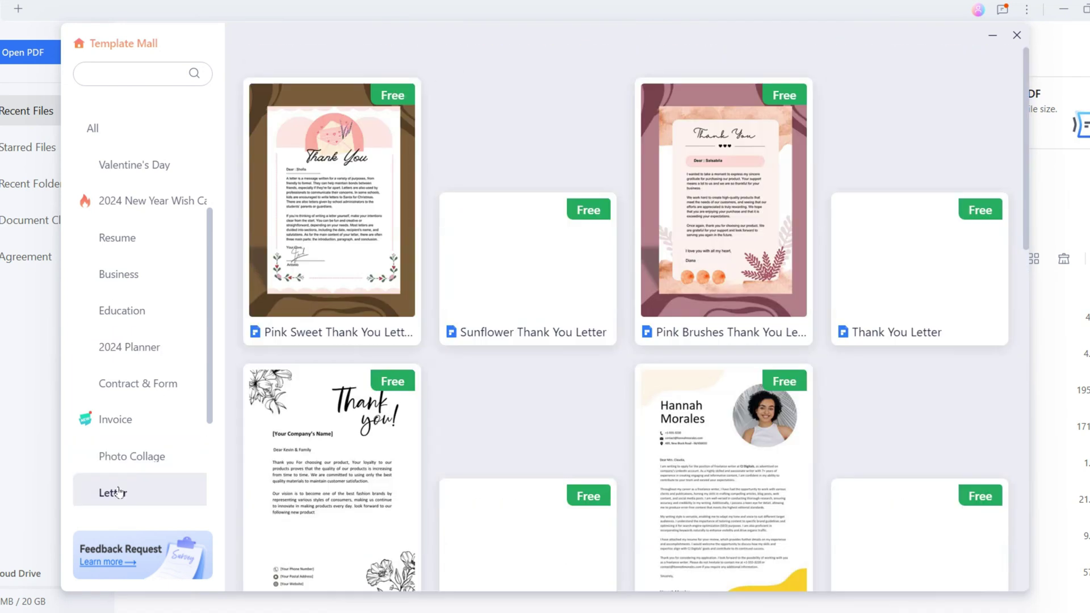
left_click(136, 347)
left_click(920, 216)
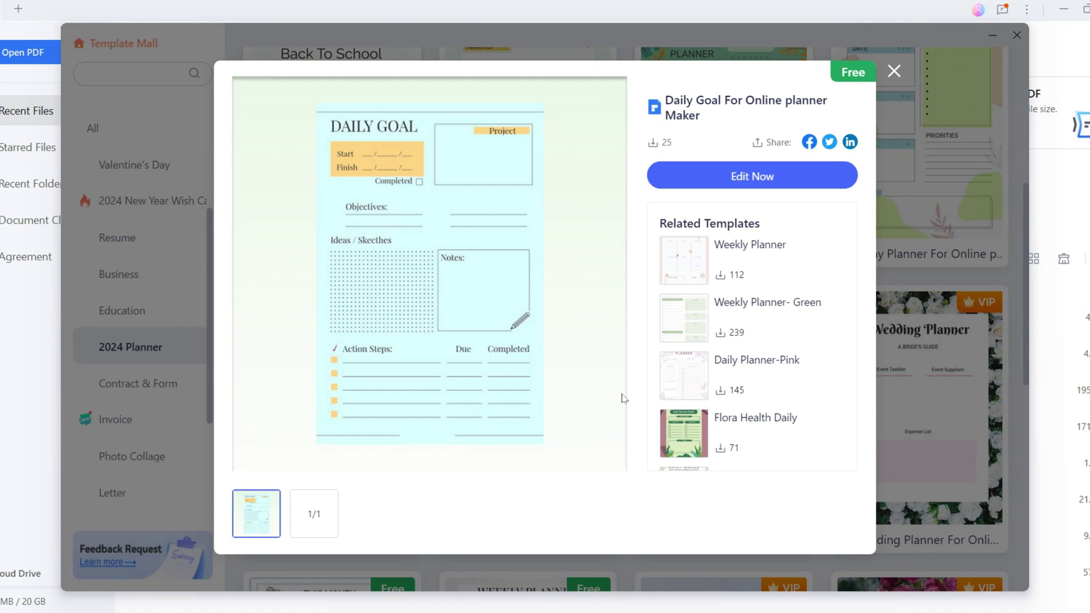
Open the Daily Goal template as an editable PDF with the AI sidebar closed
left_click(752, 177)
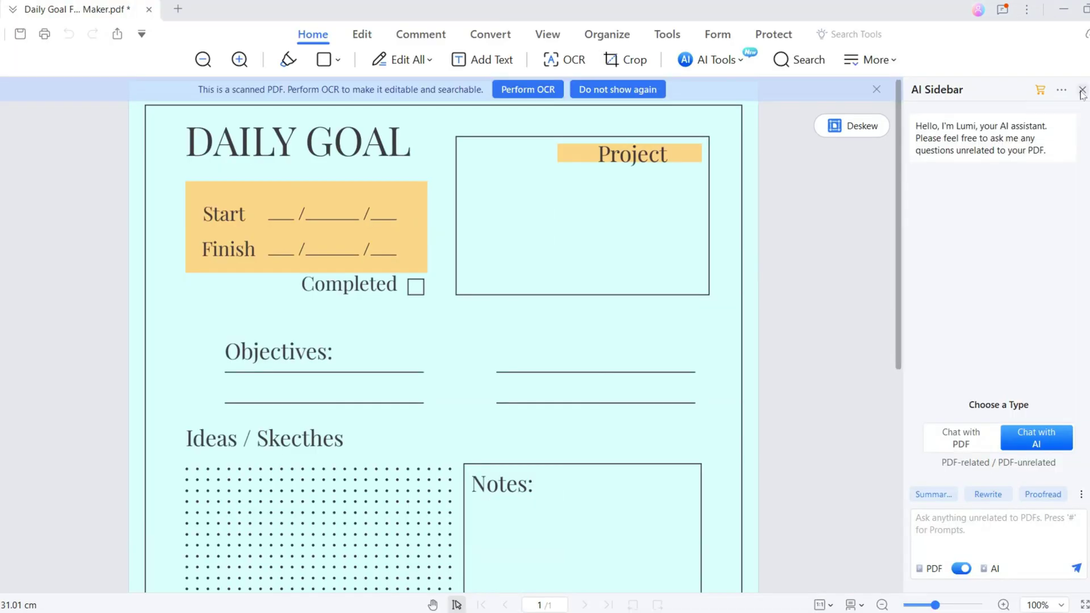
left_click(1082, 91)
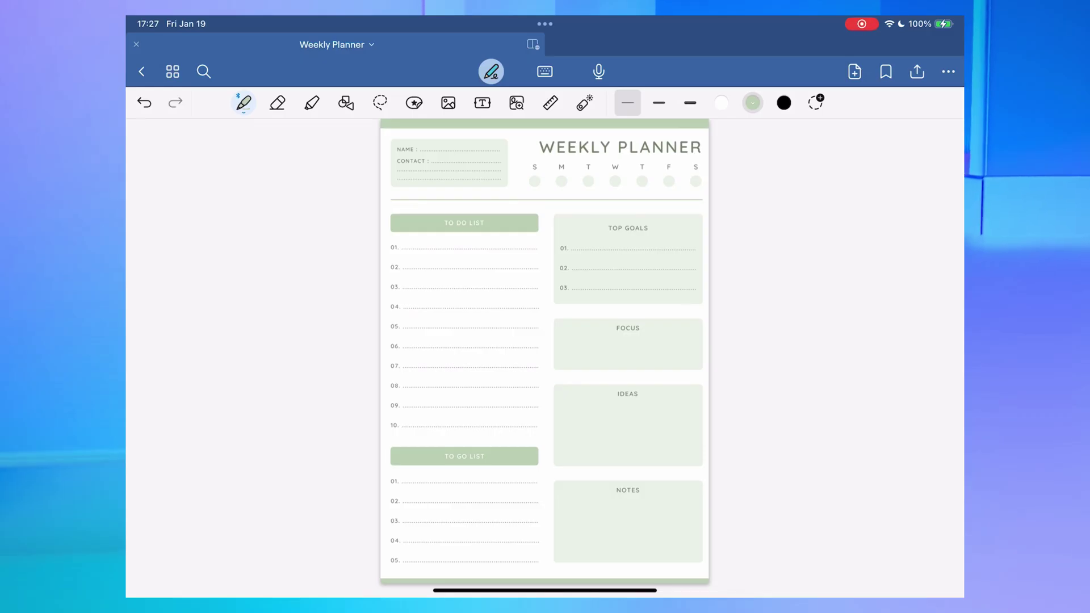
Handwrite 'Completing the reading of Chapter 2' on To Do List line 01
scroll(458, 229, "up", 5)
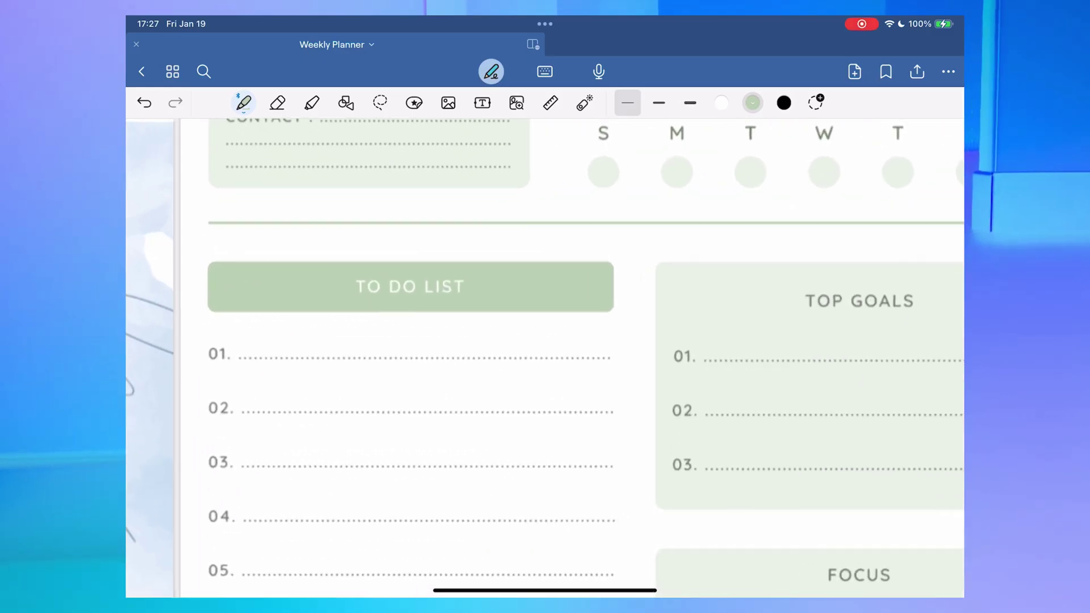
mouse_move(234, 275)
left_mouse_down()
mouse_move(290, 306)
mouse_move(417, 292)
left_mouse_up()
mouse_move(478, 309)
left_mouse_down()
mouse_move(627, 292)
mouse_move(679, 310)
mouse_move(754, 275)
mouse_move(777, 311)
left_mouse_up()
mouse_move(809, 267)
left_mouse_down()
mouse_move(834, 311)
mouse_move(896, 290)
mouse_move(958, 311)
left_mouse_up()
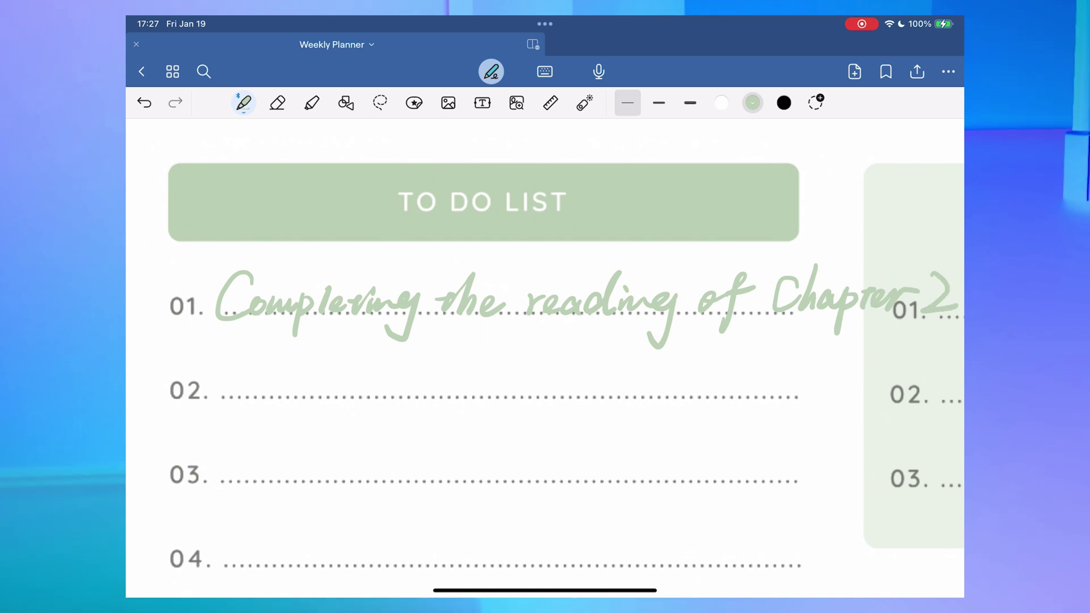
Lasso-select the line 01 handwriting and shift it slightly left
left_click(380, 102)
mouse_move(292, 223)
left_mouse_down()
mouse_move(621, 372)
mouse_move(877, 243)
left_mouse_up()
mouse_move(466, 222)
left_mouse_down()
mouse_move(803, 348)
mouse_move(466, 222)
left_mouse_up()
left_click_drag(545, 296, 520, 293)
left_click_drag(442, 220, 437, 222)
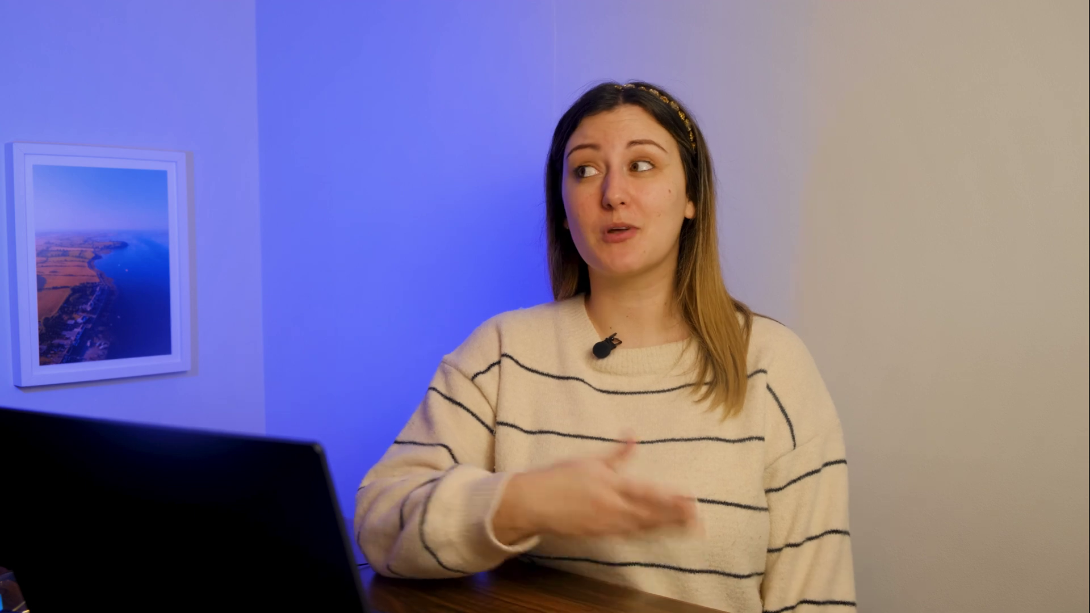